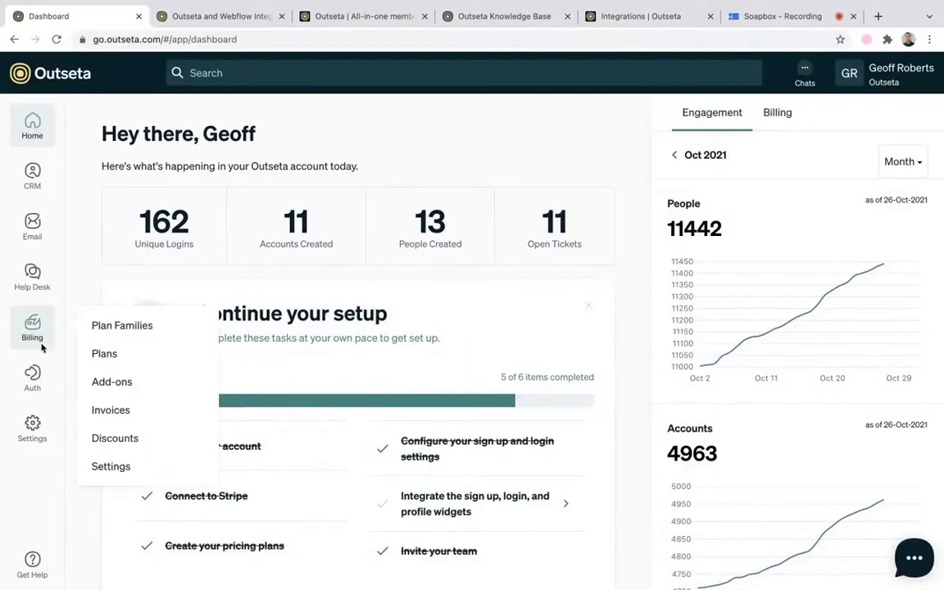
click(126, 466)
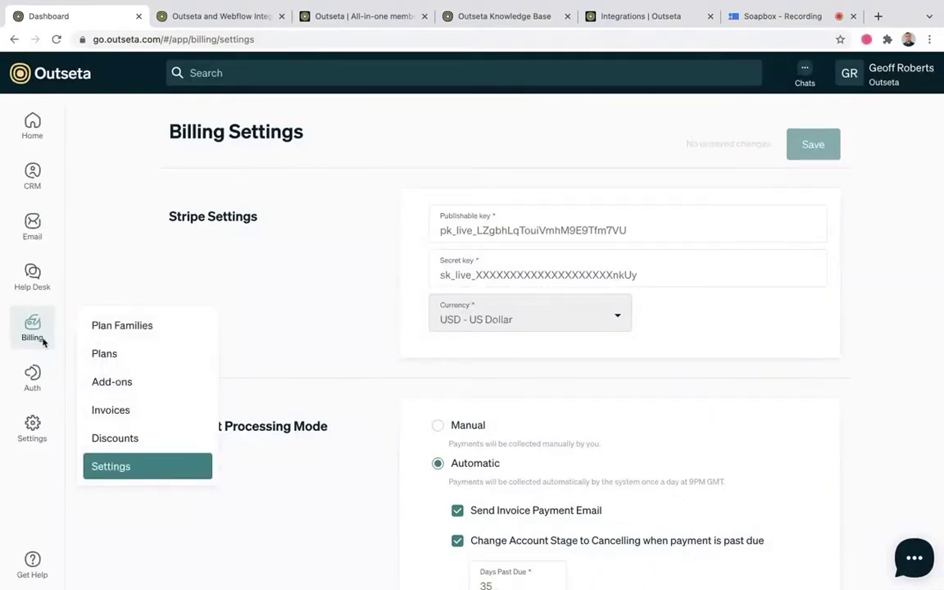
Step: Open the Plans list and start a blank new plan, reviewing its pricing and add-on options
click(105, 354)
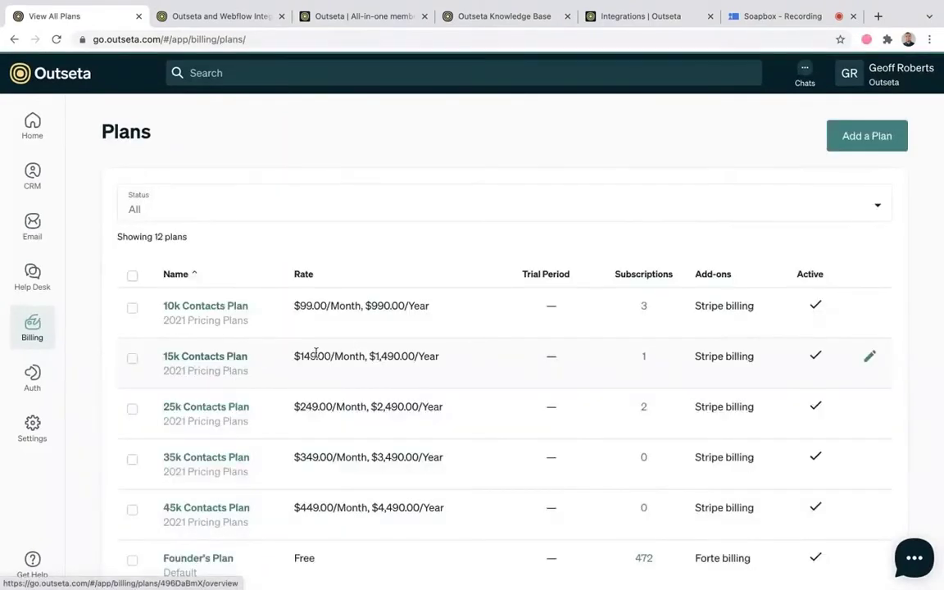
click(871, 140)
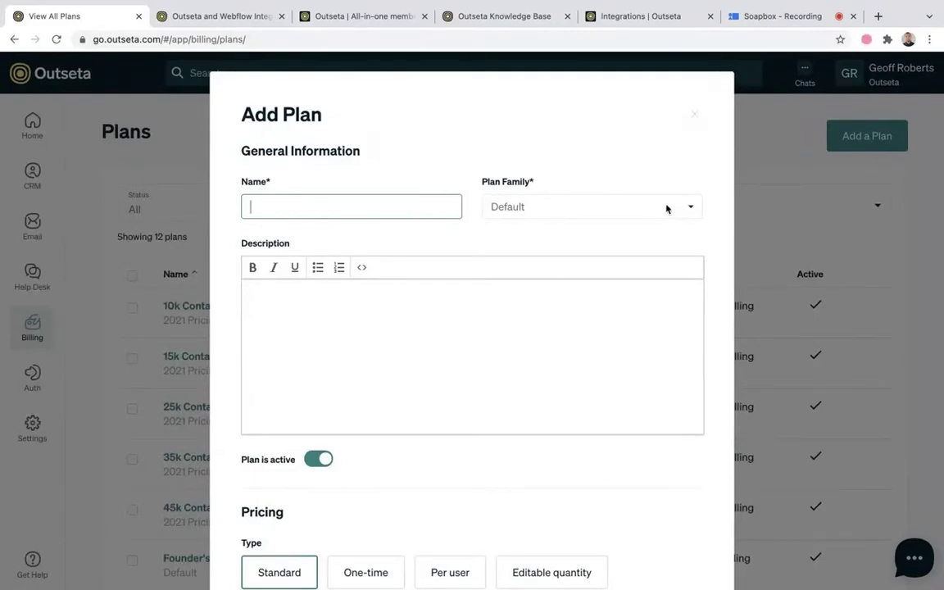
scroll(666, 209, down, 2)
scroll(666, 205, down, 3)
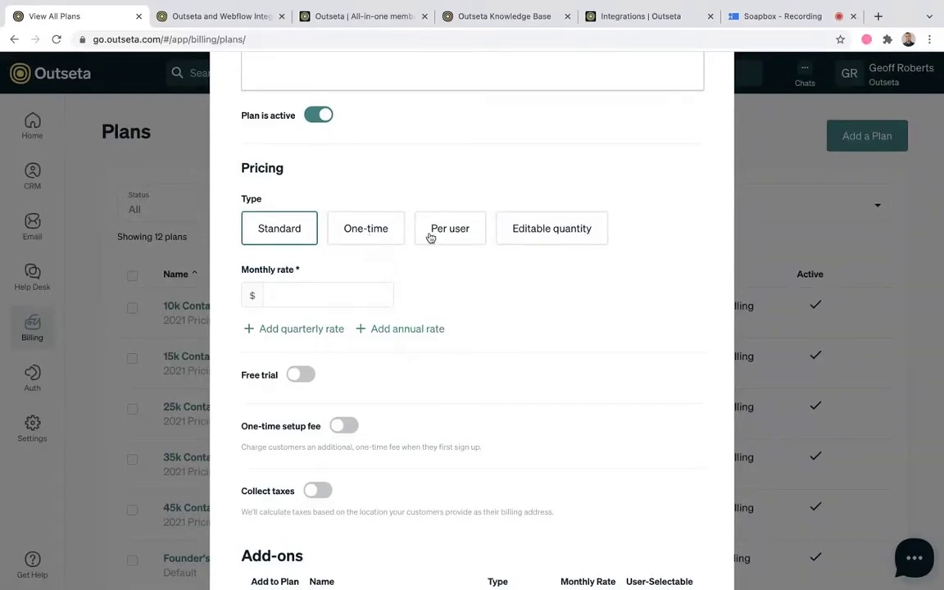
scroll(450, 272, down, 1)
scroll(450, 272, down, 3)
scroll(450, 272, down, 2)
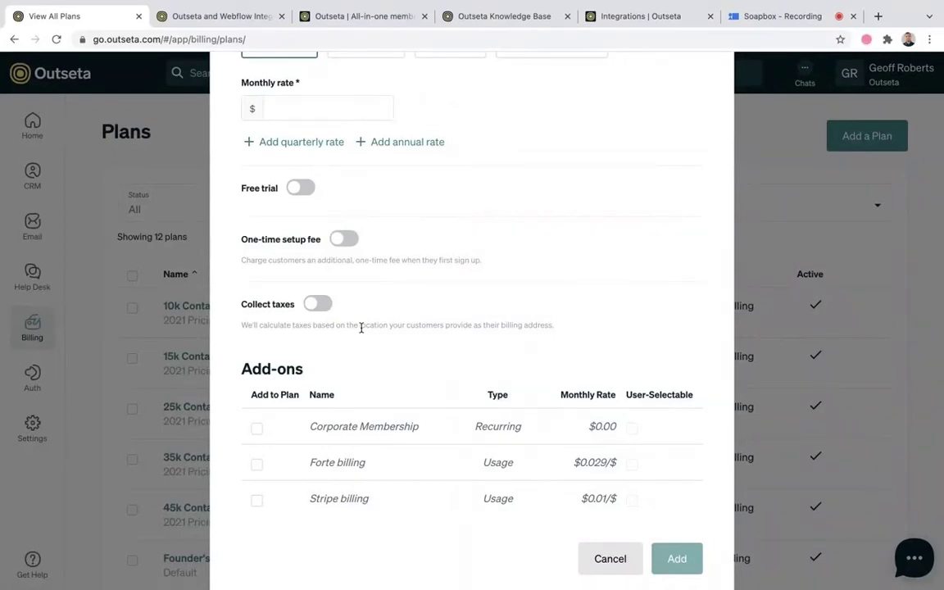
scroll(360, 328, down, 1)
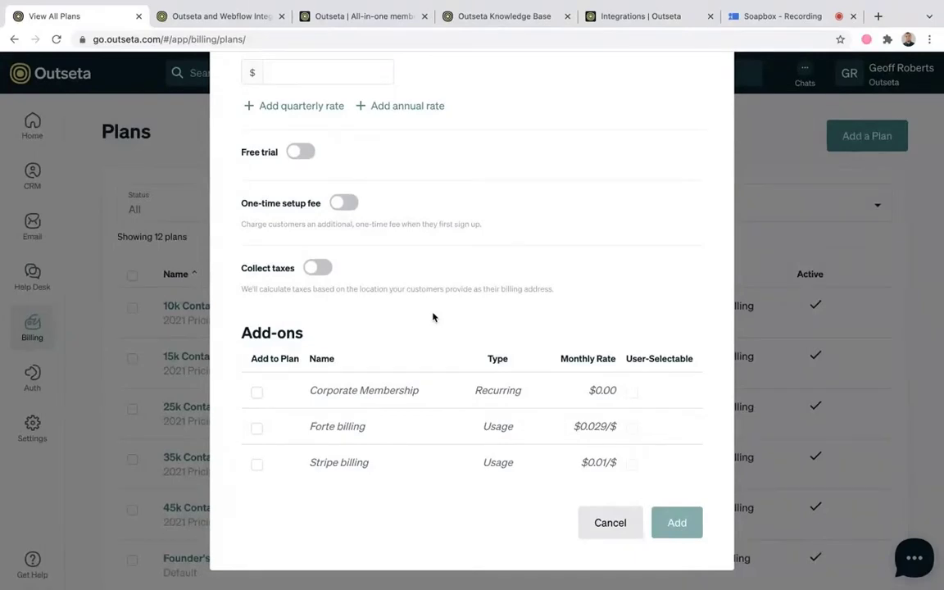
scroll(432, 317, up, 10)
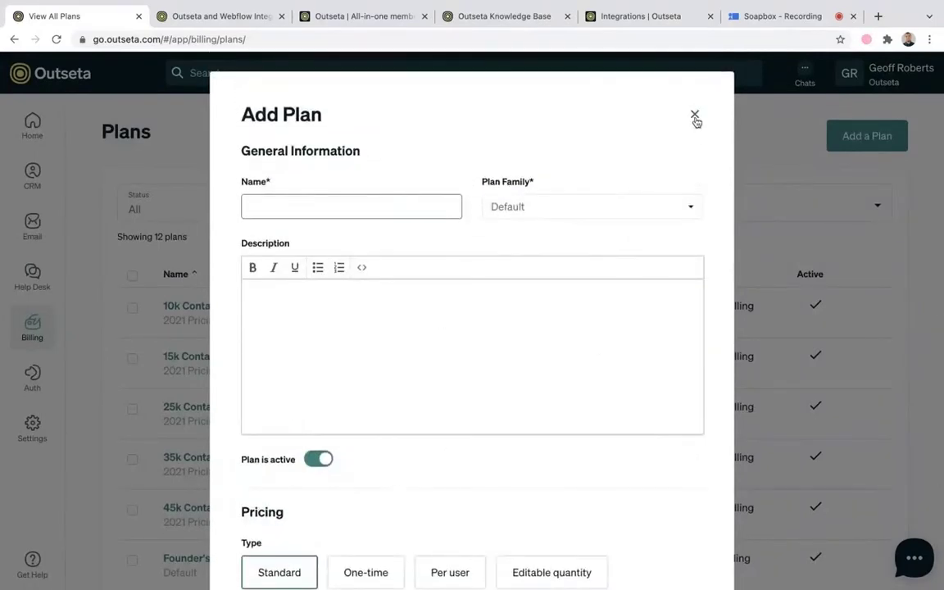
Step: Discard the new plan, then draft an invoice for the Outseta account and close it unsaved
click(695, 115)
mouse_move(32, 329)
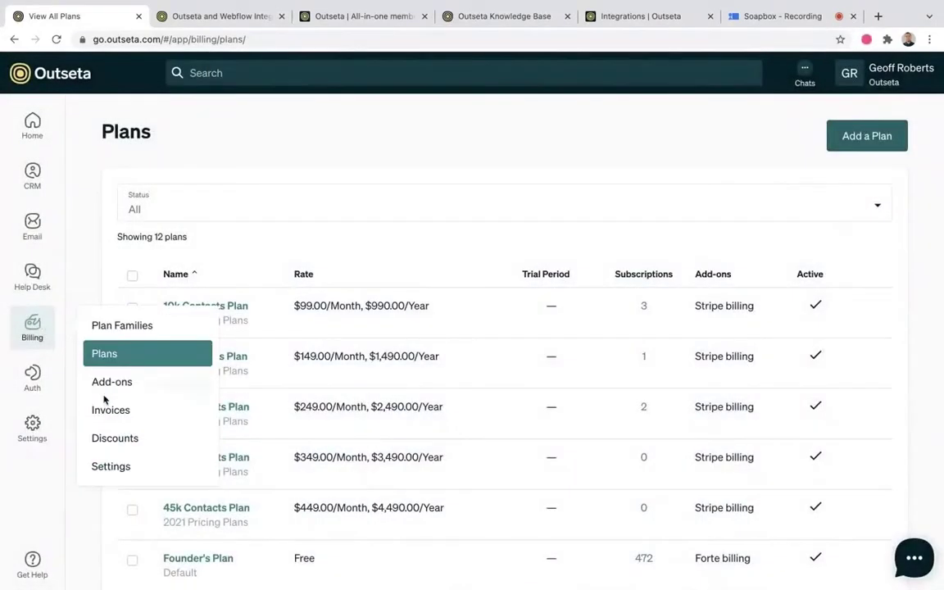
click(111, 414)
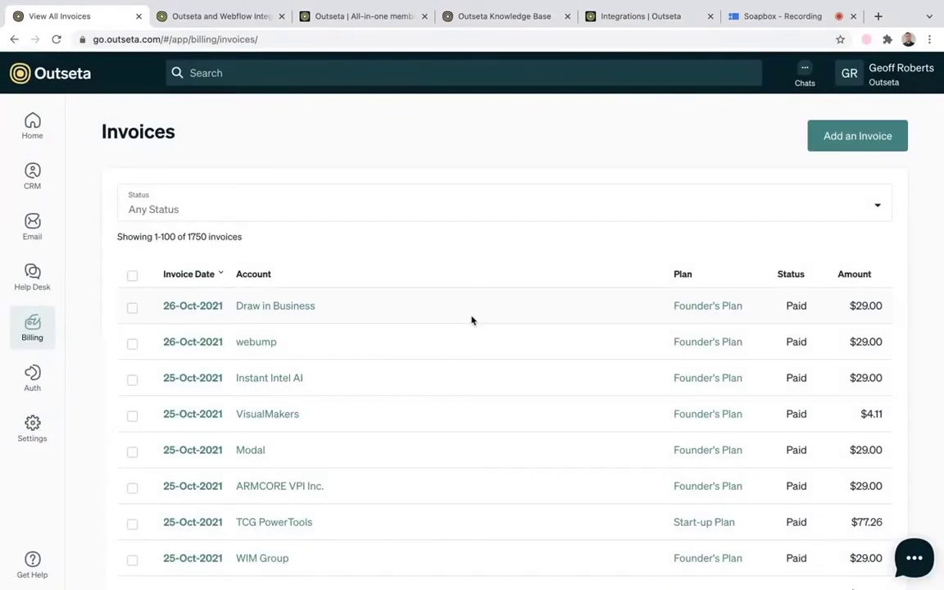
click(862, 141)
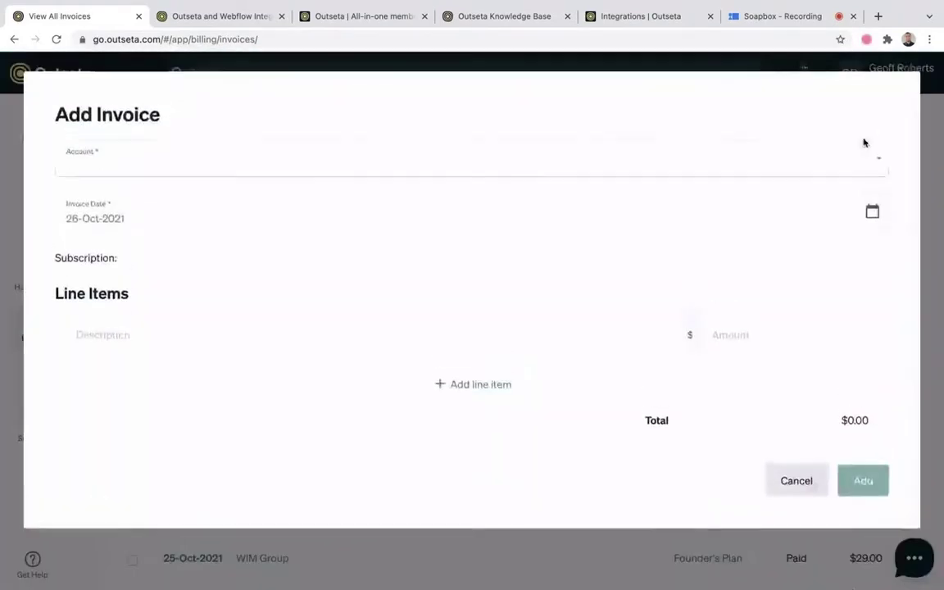
click(620, 154)
text(outseta)
click(274, 191)
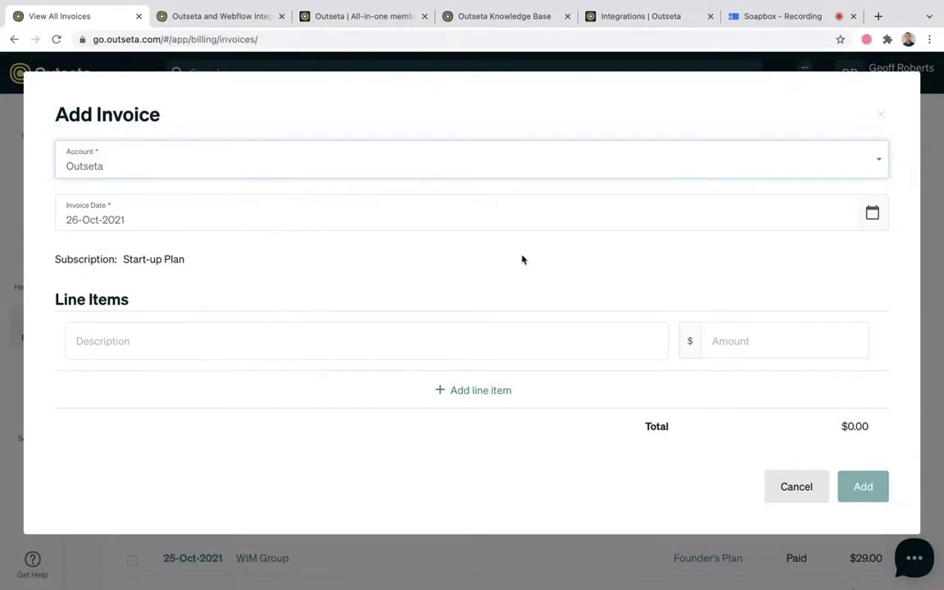
click(880, 116)
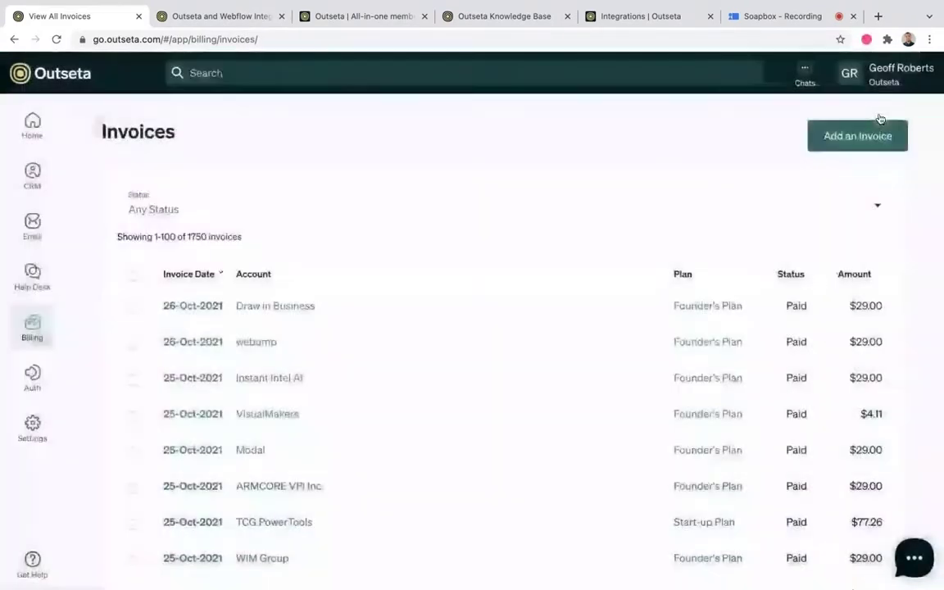
Step: View the Discounts list and a new discount code form, closing it without saving
mouse_move(32, 327)
click(112, 439)
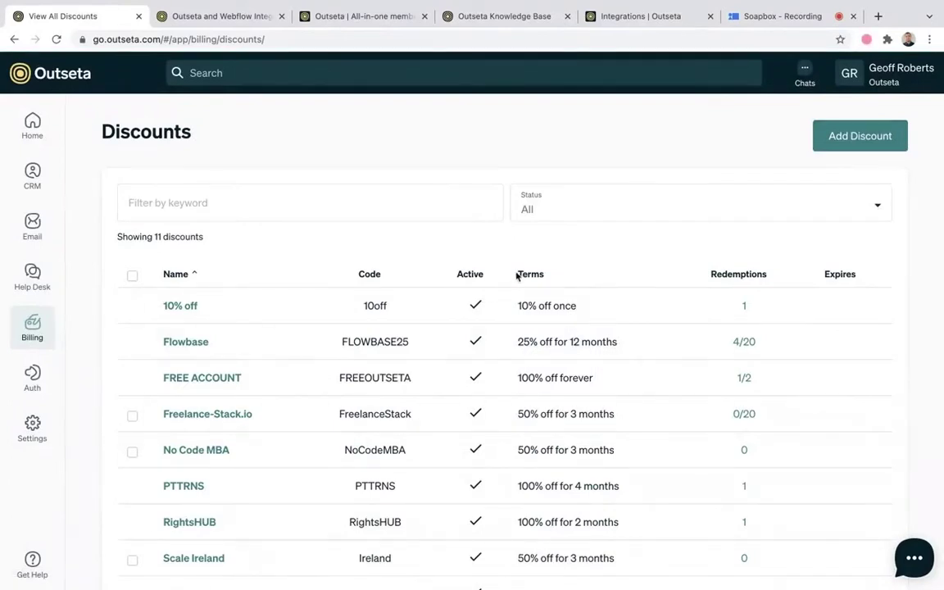
click(849, 137)
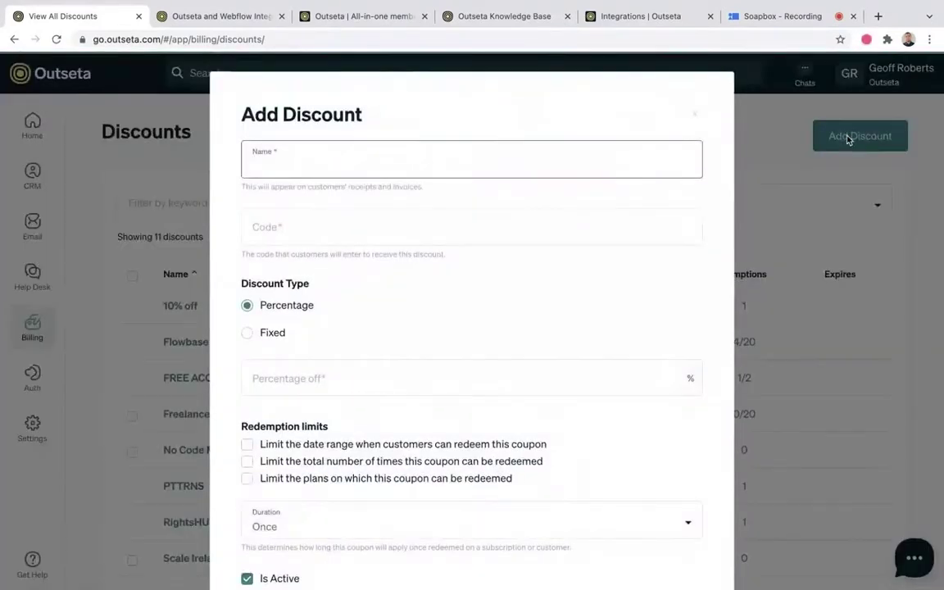
scroll(657, 232, down, 1)
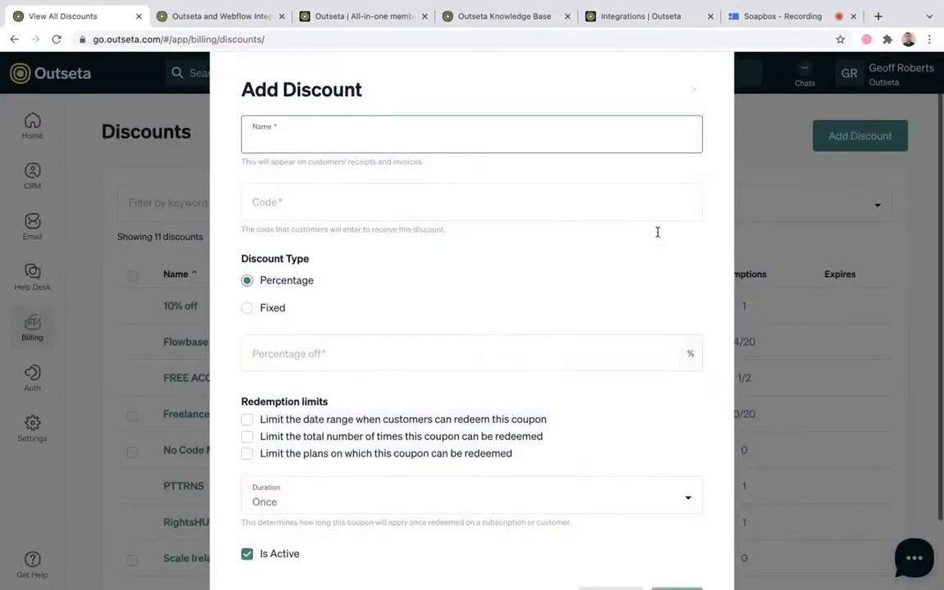
scroll(658, 233, down, 2)
scroll(658, 237, up, 4)
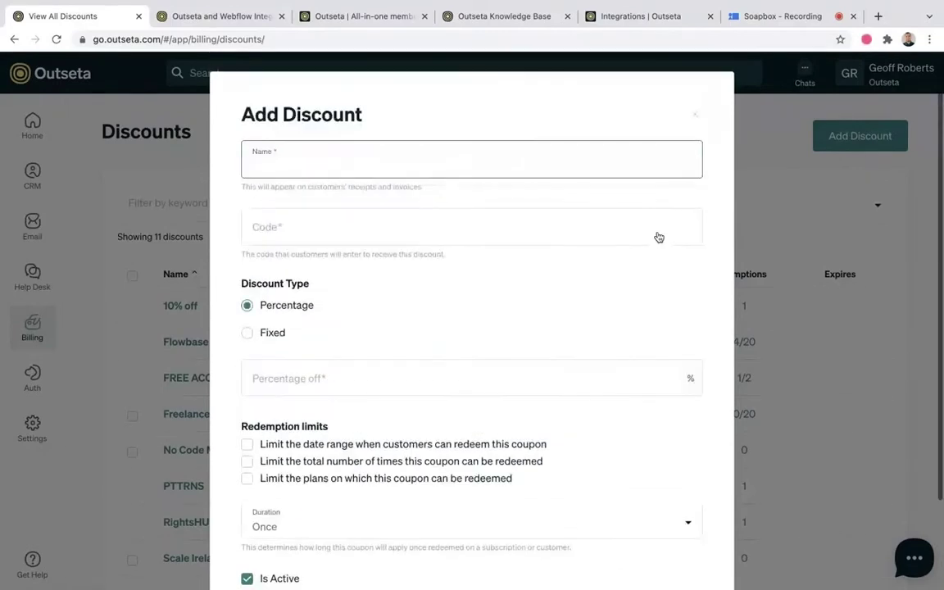
click(695, 115)
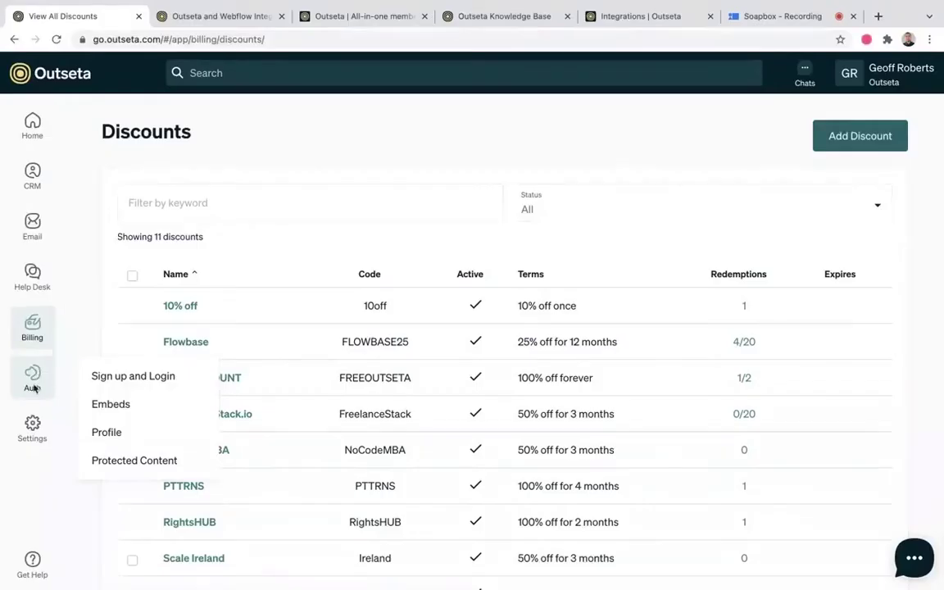
Step: Review the Sign up and Login settings: team mode, confirmation email, sign-up fields and Google login
click(94, 376)
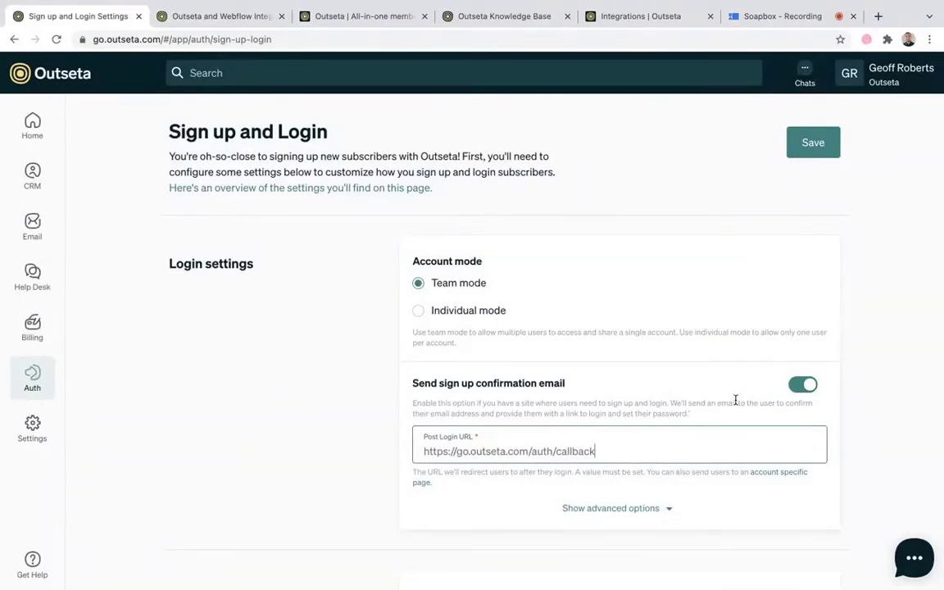
scroll(735, 400, down, 3)
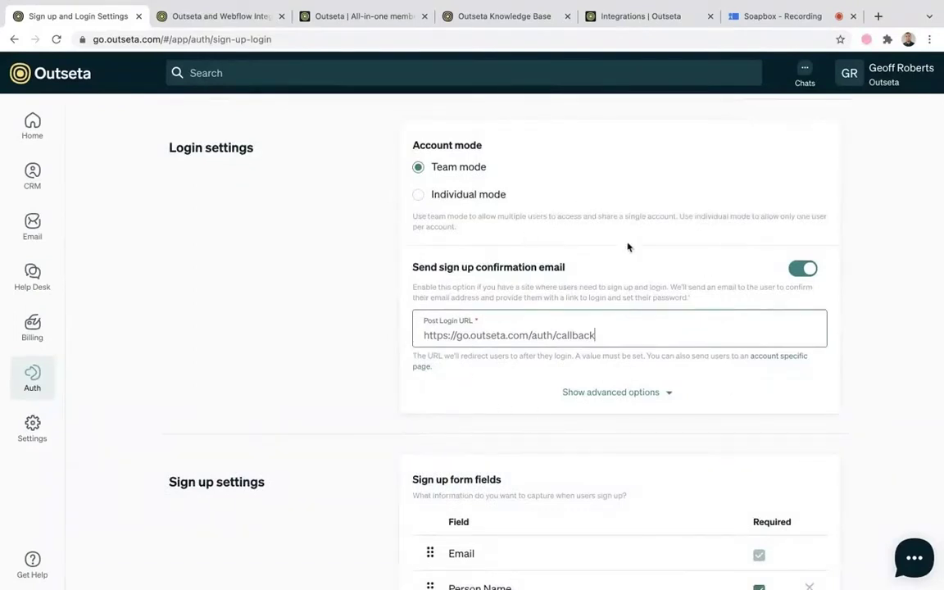
scroll(527, 396, down, 1)
scroll(527, 395, down, 4)
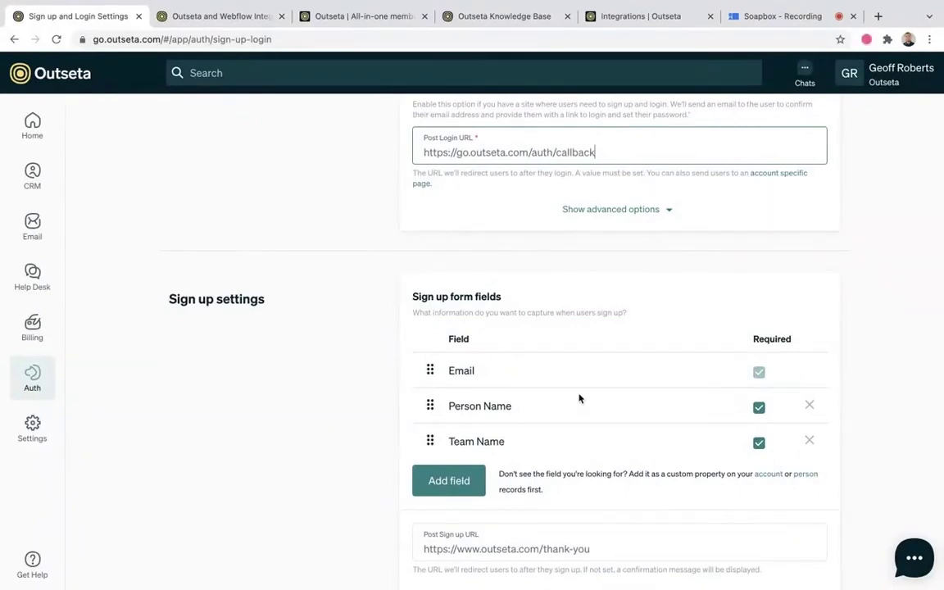
scroll(580, 396, down, 5)
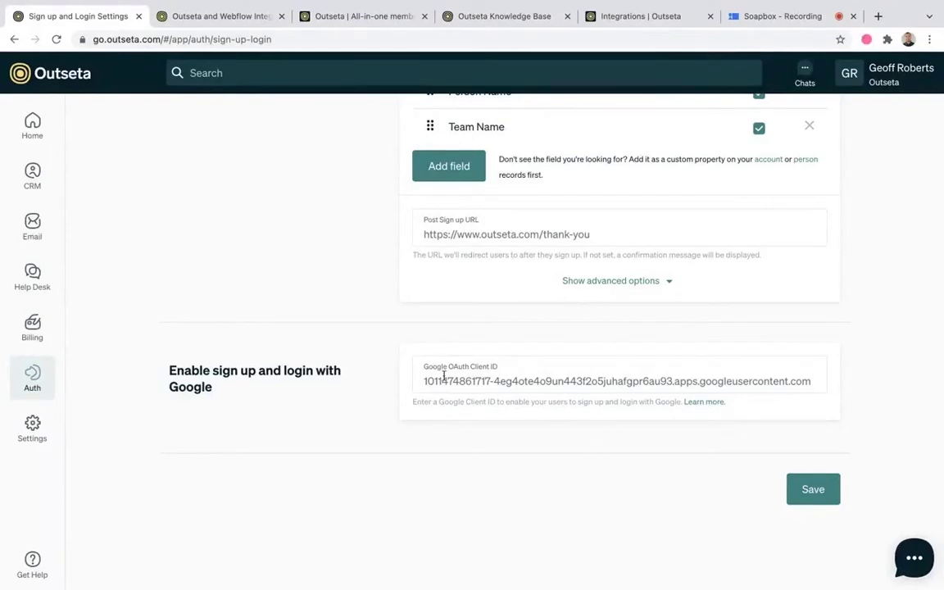
scroll(658, 411, up, 5)
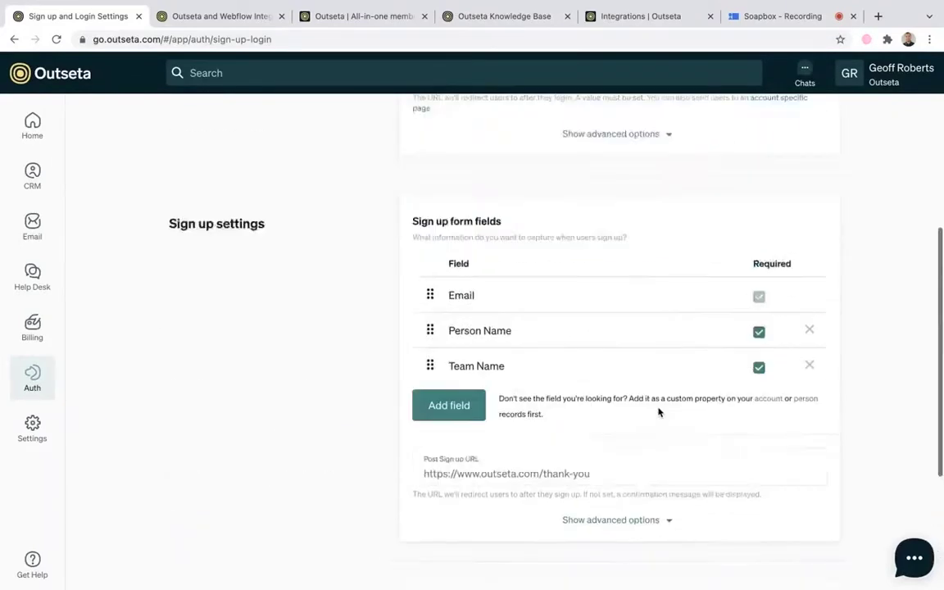
scroll(658, 411, up, 3)
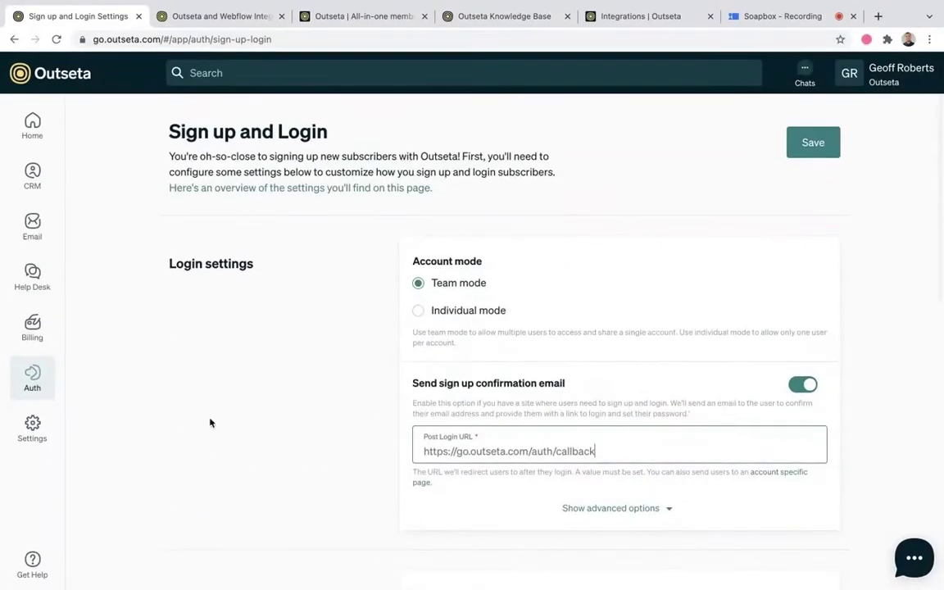
Step: Copy the head script code from the Embeds quick-start page
mouse_move(32, 378)
click(112, 405)
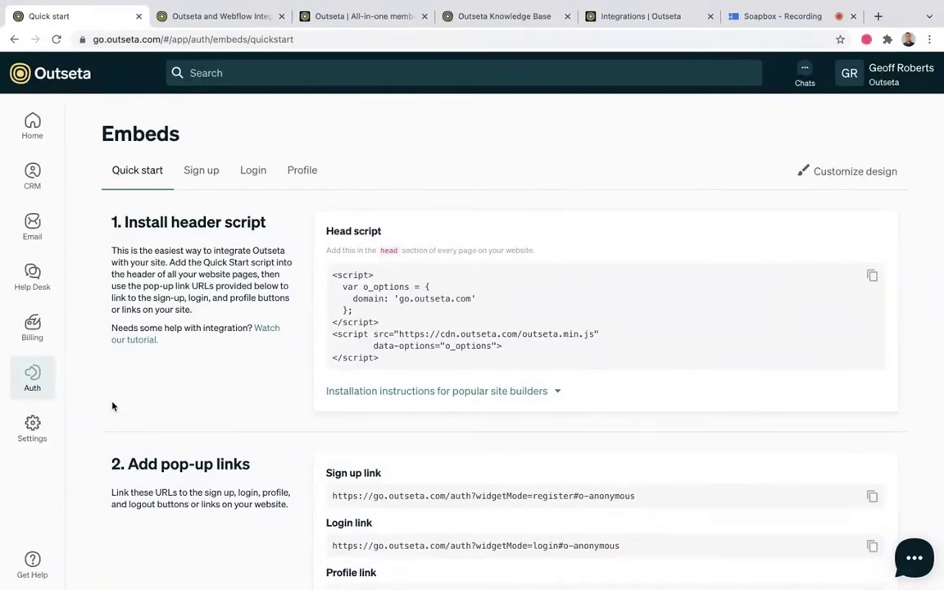
click(873, 277)
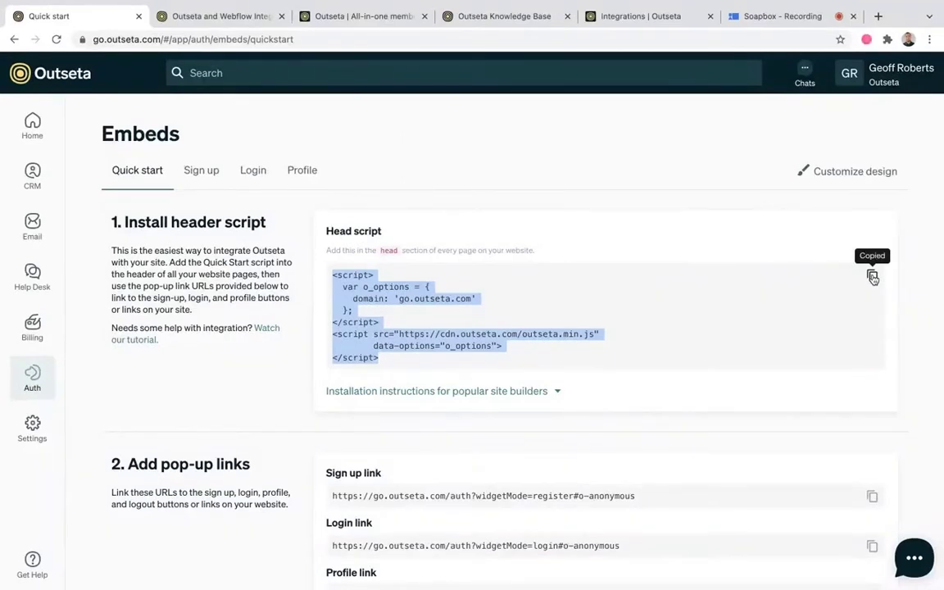
scroll(873, 277, down, 3)
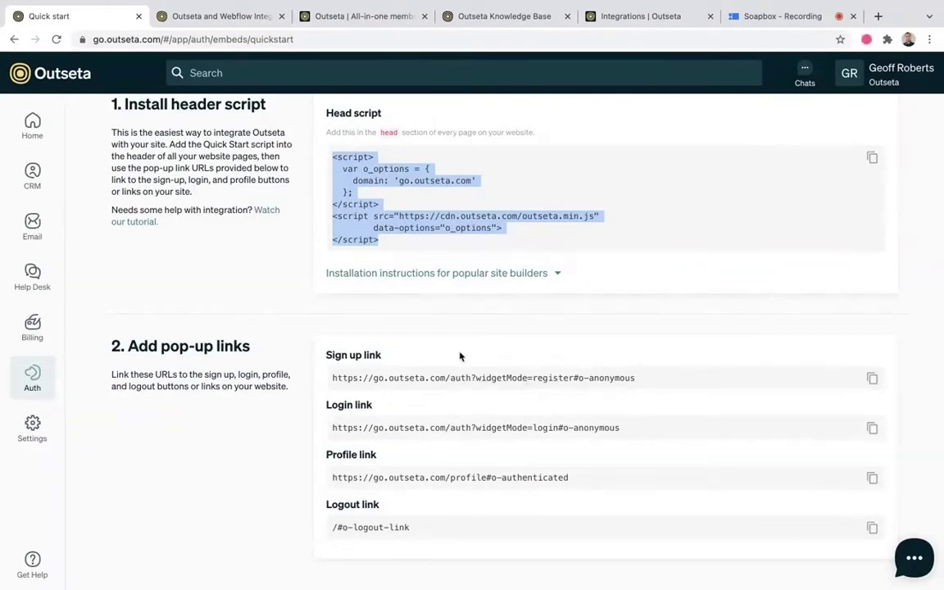
scroll(460, 356, up, 3)
Step: On the flowco demo site, try the Starter plan sign-up pop-up and the login pop-up, closing both
click(215, 17)
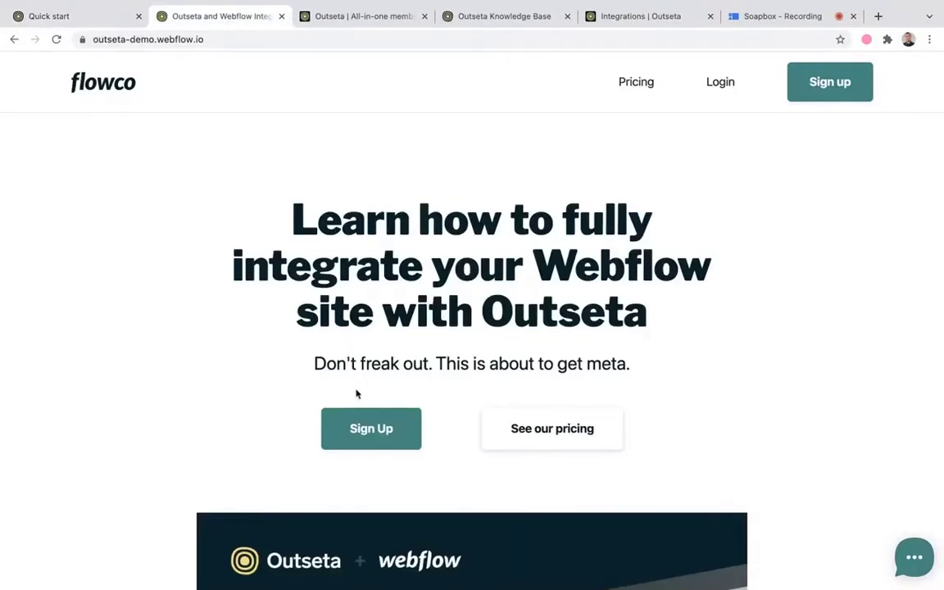
click(367, 429)
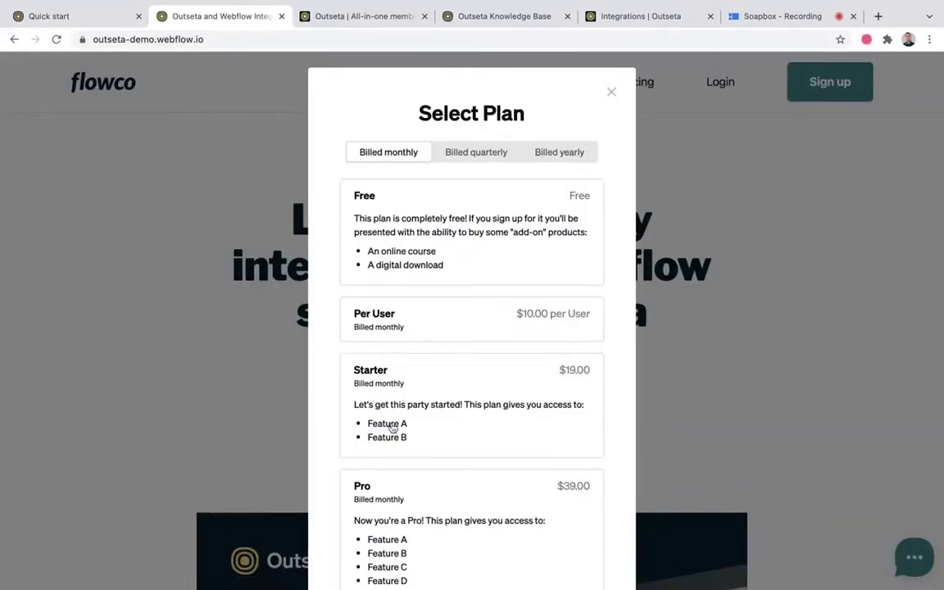
click(437, 420)
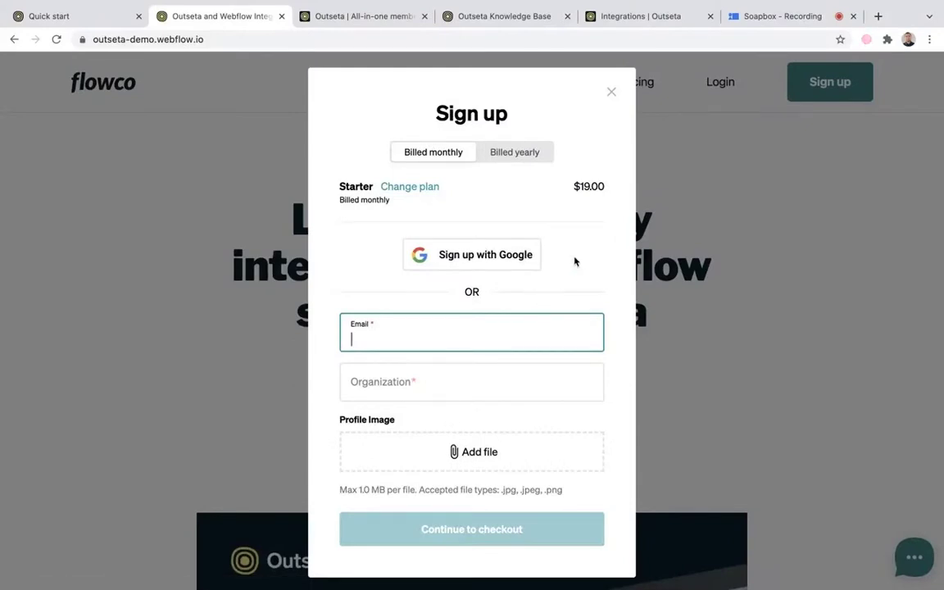
click(612, 93)
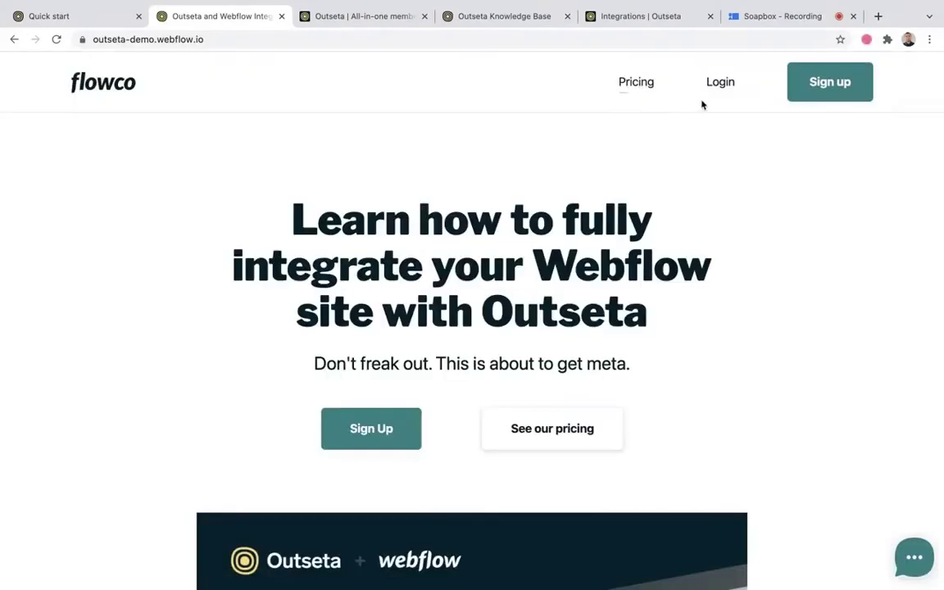
click(725, 83)
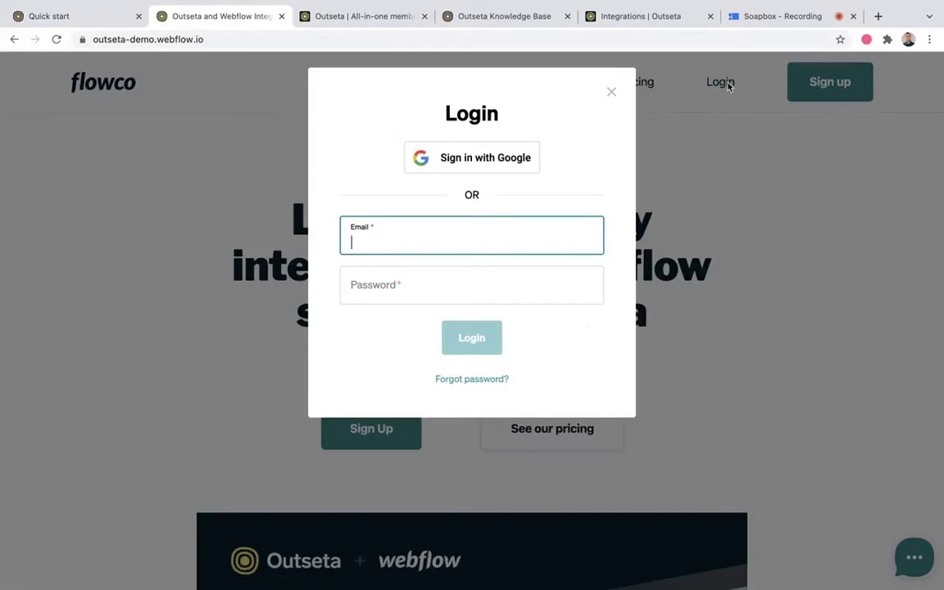
click(612, 91)
Step: Set the Sign up embed's type to Payment link
click(27, 21)
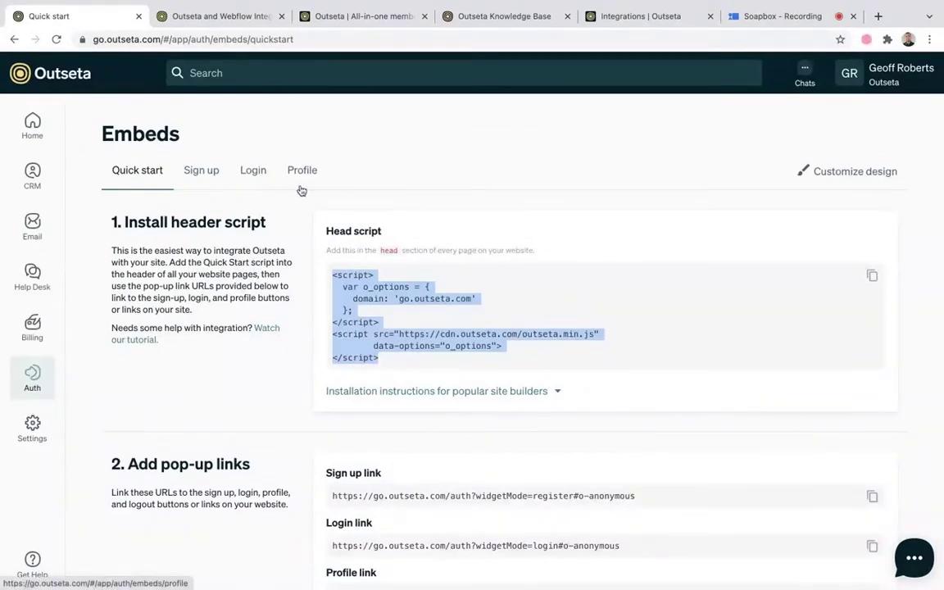
click(208, 185)
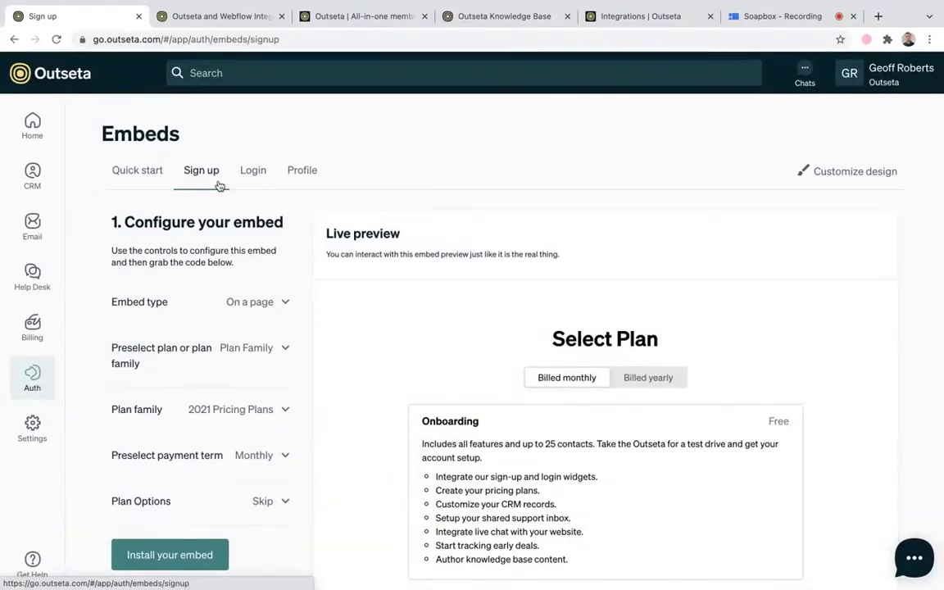
click(261, 308)
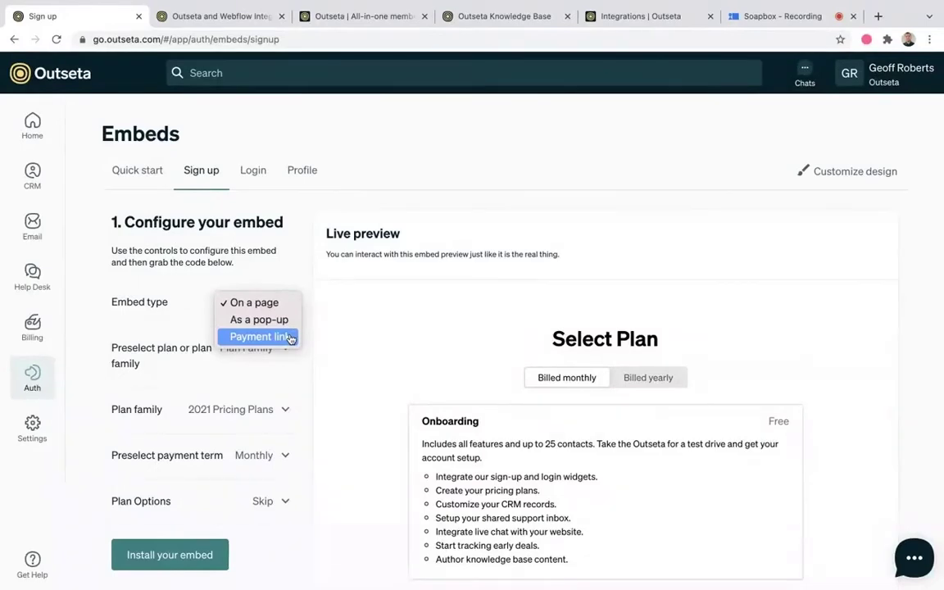
click(290, 339)
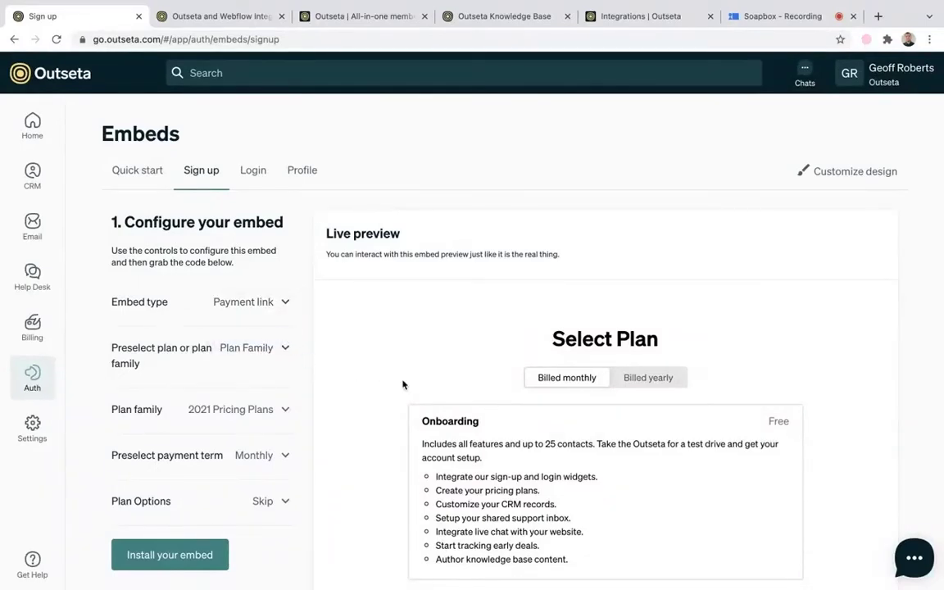
scroll(403, 382, down, 5)
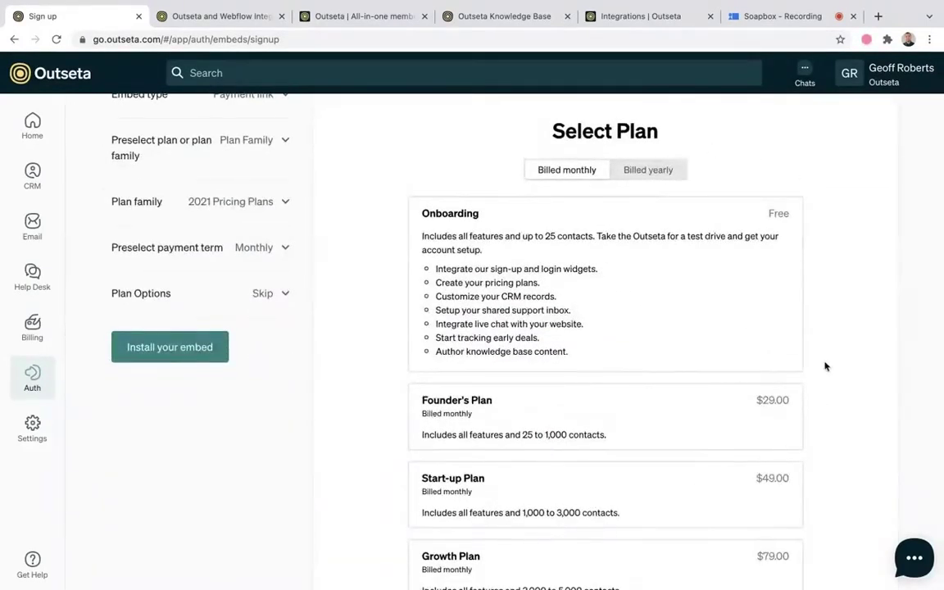
scroll(600, 484, up, 5)
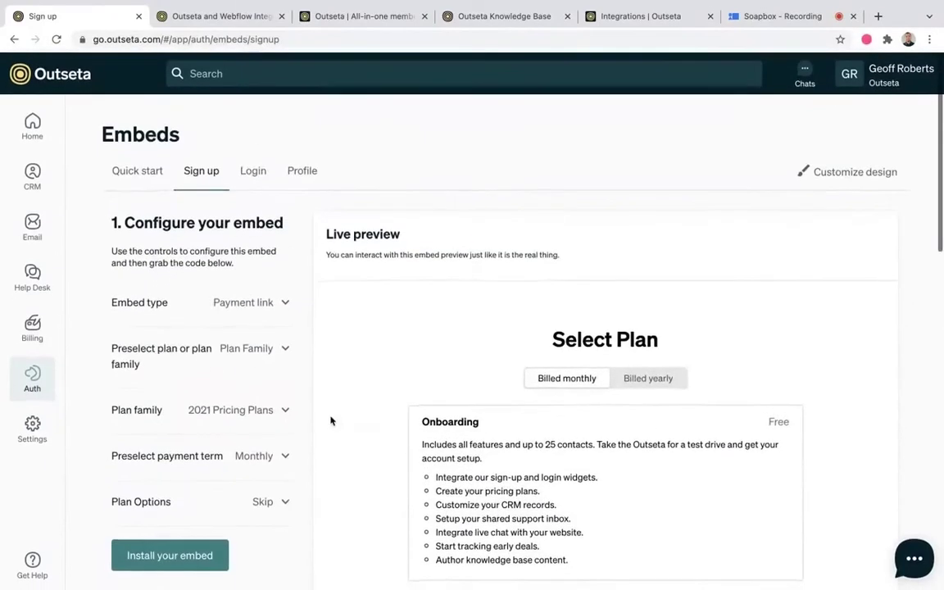
Step: Preselect the single Growth Plan and review the $79 monthly live preview
click(248, 349)
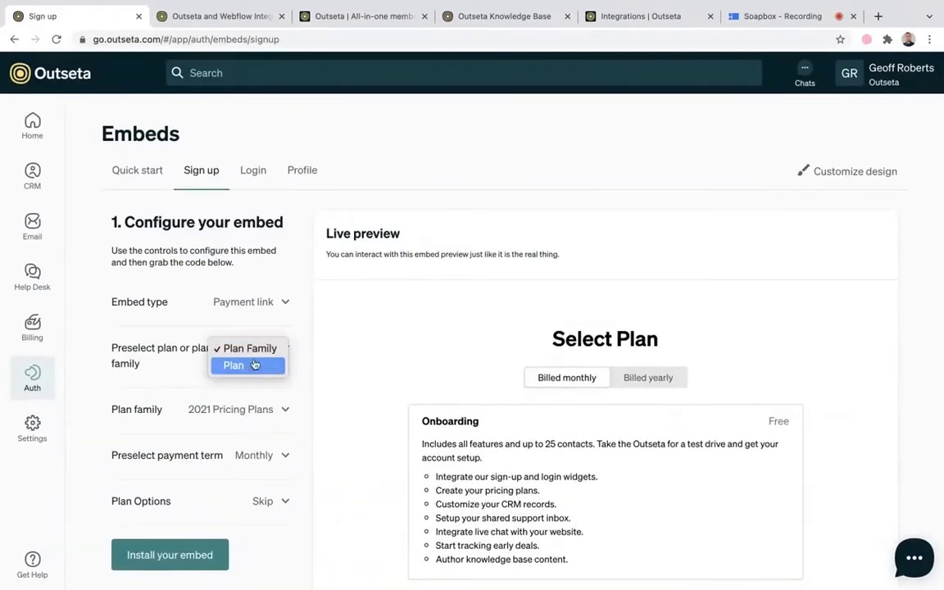
click(250, 370)
click(256, 393)
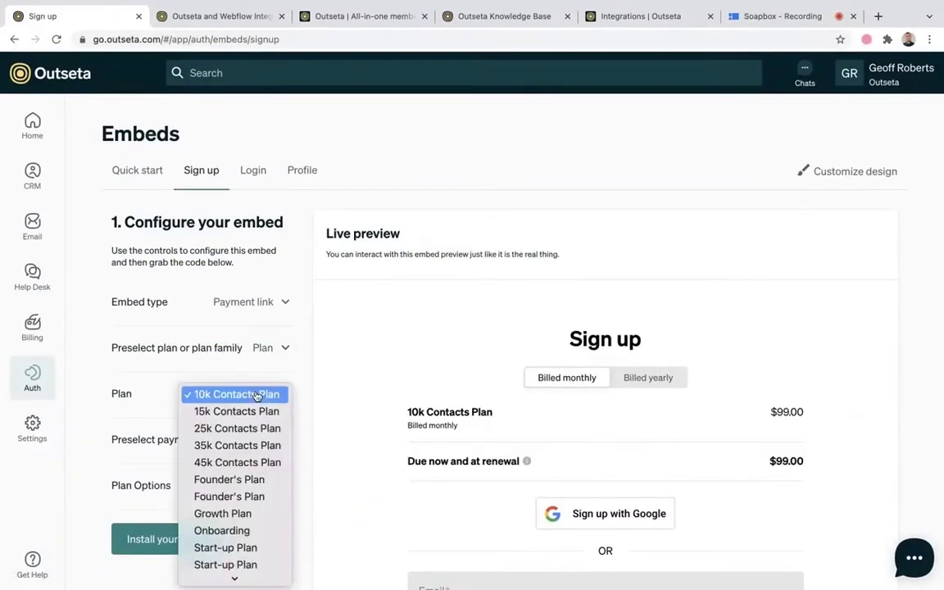
click(250, 515)
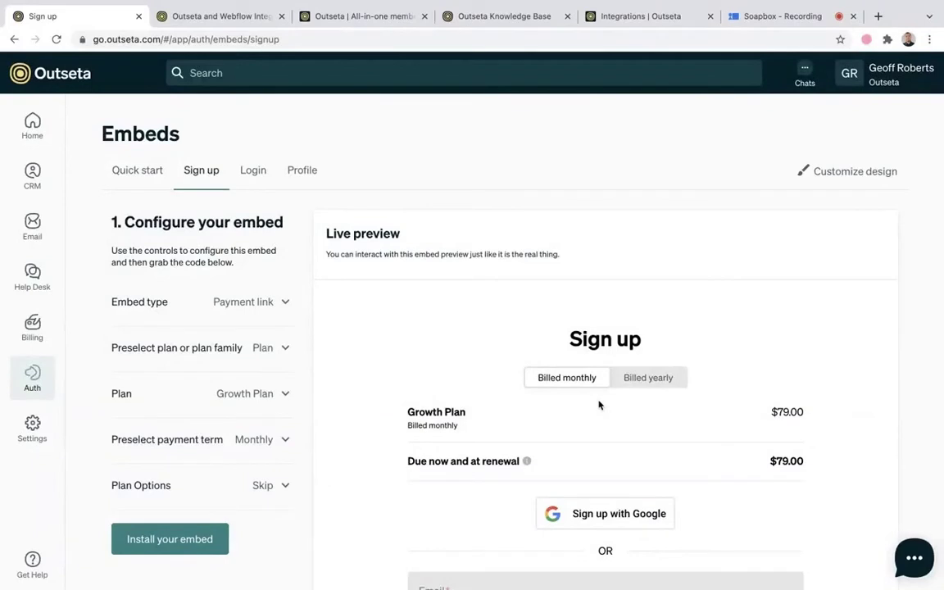
scroll(600, 404, down, 2)
scroll(598, 401, down, 3)
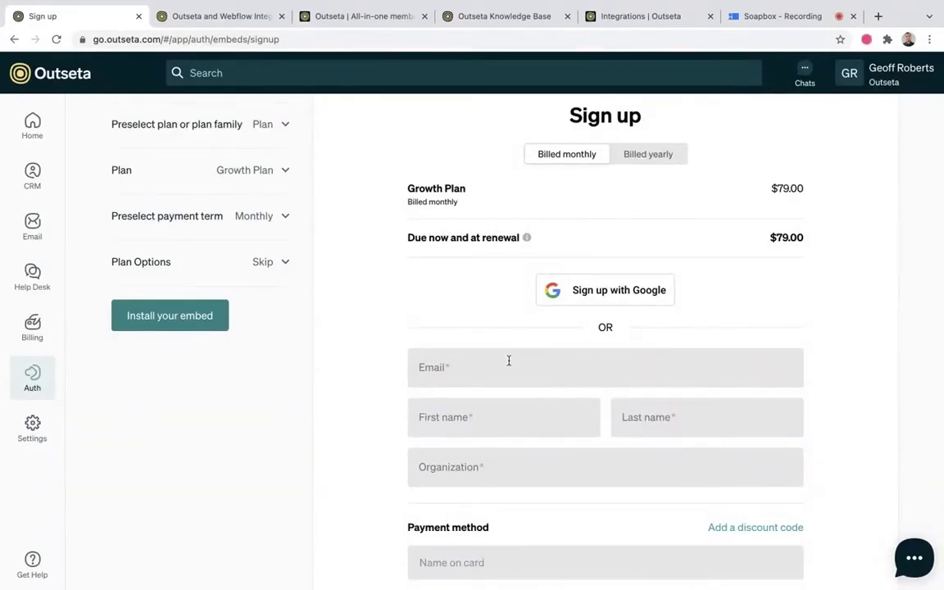
scroll(641, 351, down, 2)
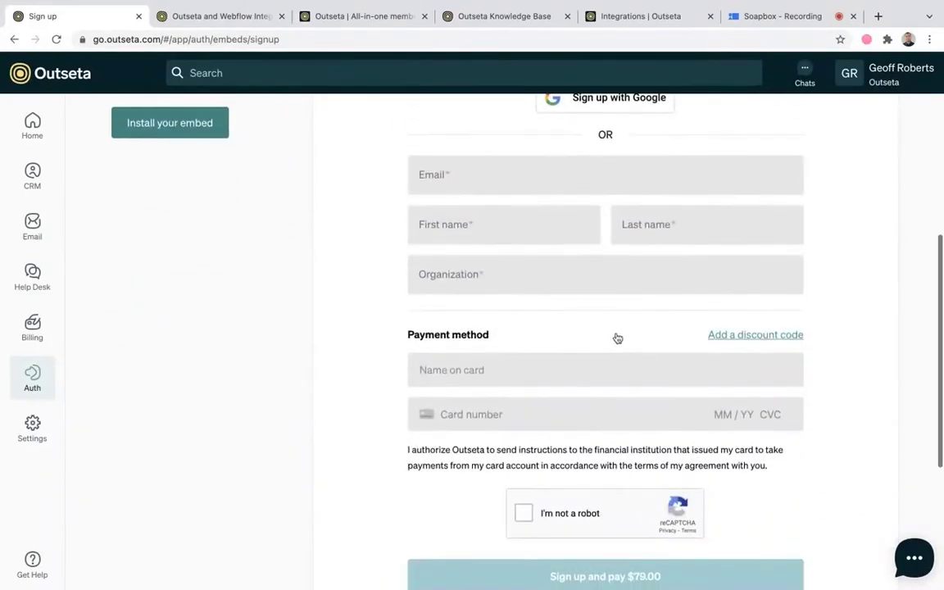
scroll(678, 413, down, 2)
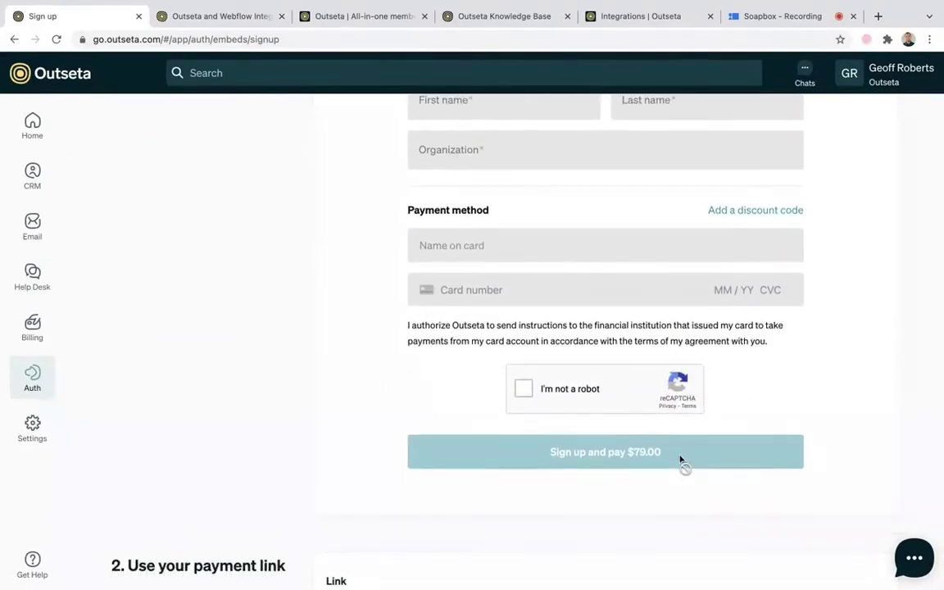
scroll(539, 260, up, 6)
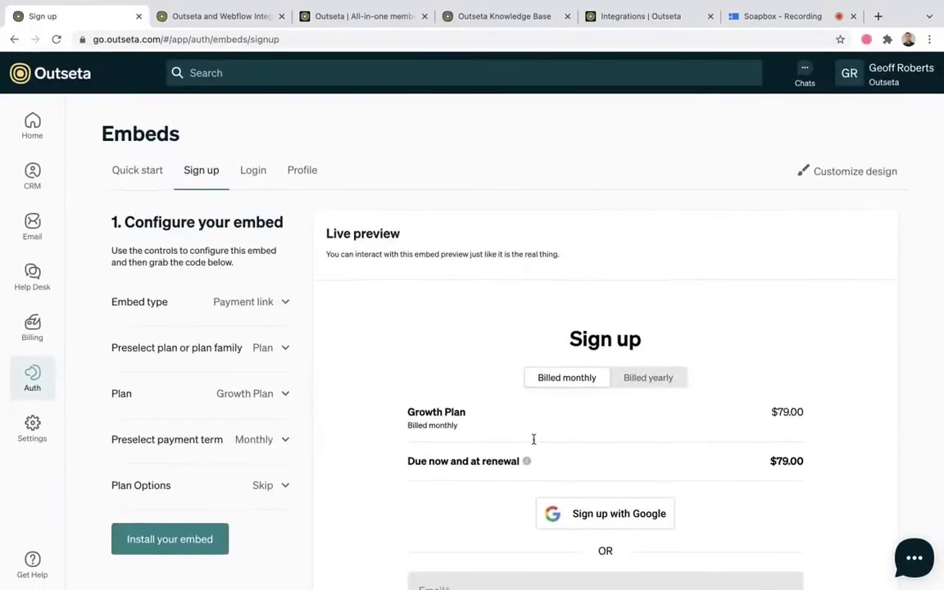
Step: Load the generated Growth Plan payment link in a new browser tab
click(160, 540)
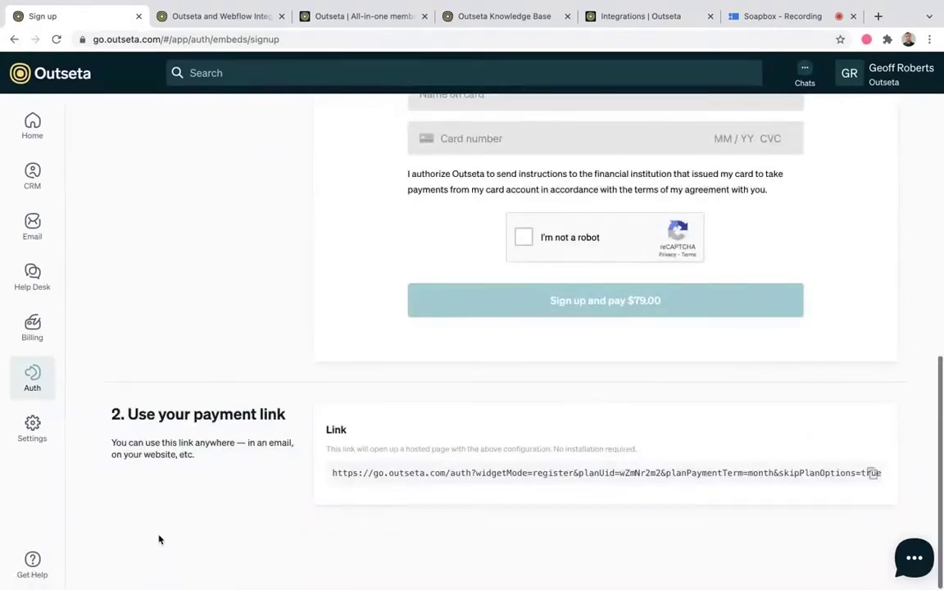
click(415, 473)
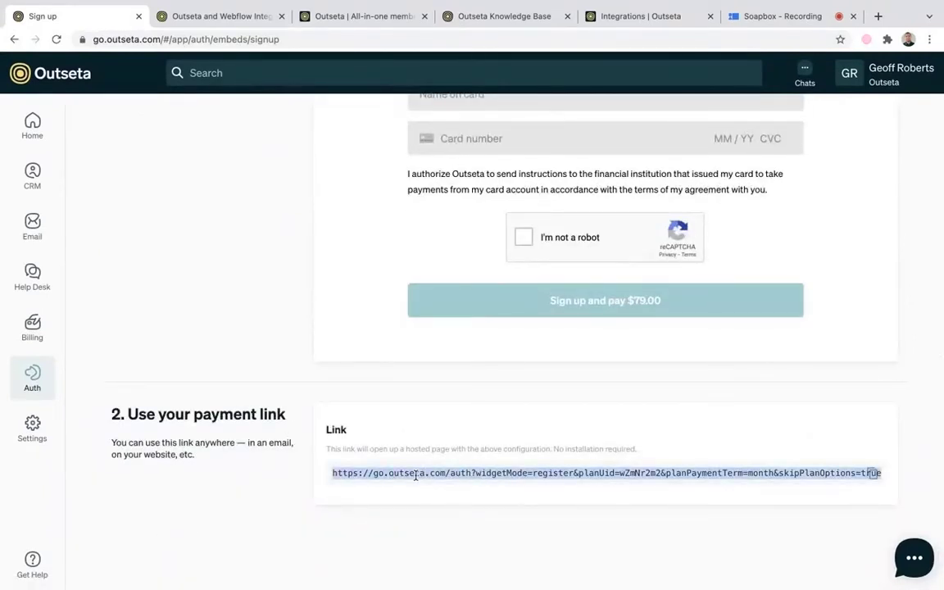
click(879, 18)
text(https://go.outseta.com/auth?widgetMode=register&planUid=wZmNr2m2&planPaymentTerm=month&skipPlanOptions=true)
key(Return)
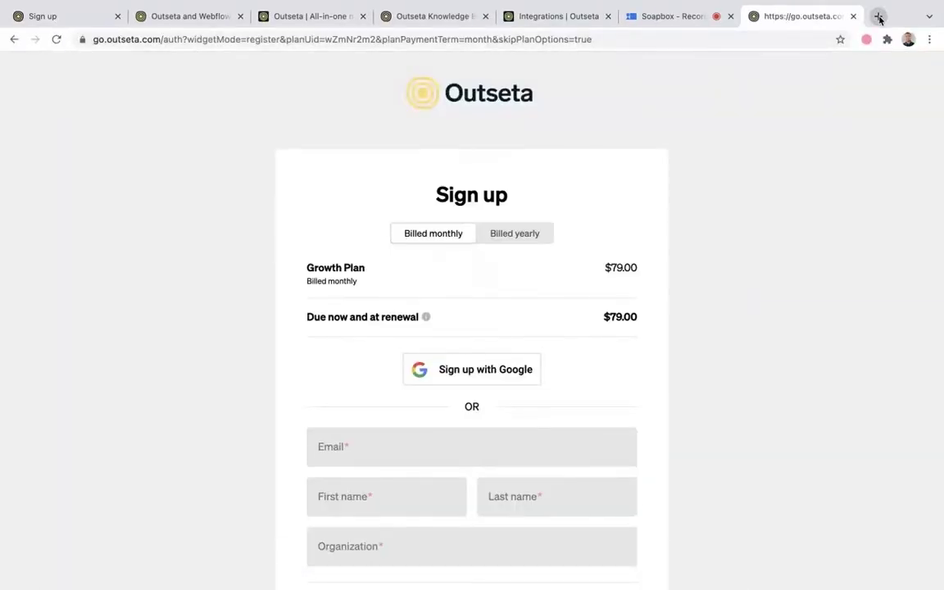
Step: Check the hosted $79.00 monthly sign-up page, then return to the Embeds page
scroll(800, 167, down, 1)
scroll(800, 167, down, 1)
scroll(800, 168, down, 1)
scroll(800, 167, down, 3)
scroll(800, 168, up, 6)
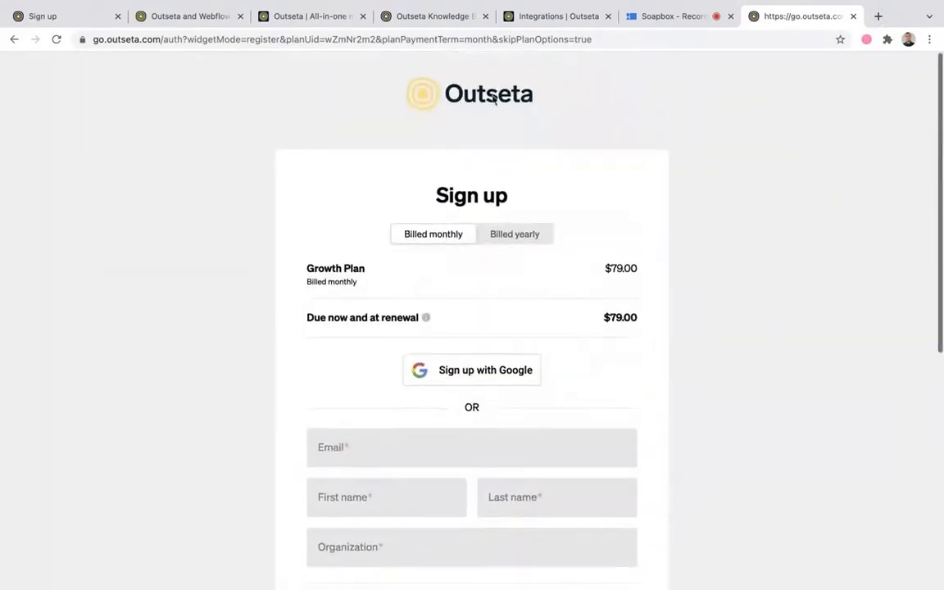
click(73, 16)
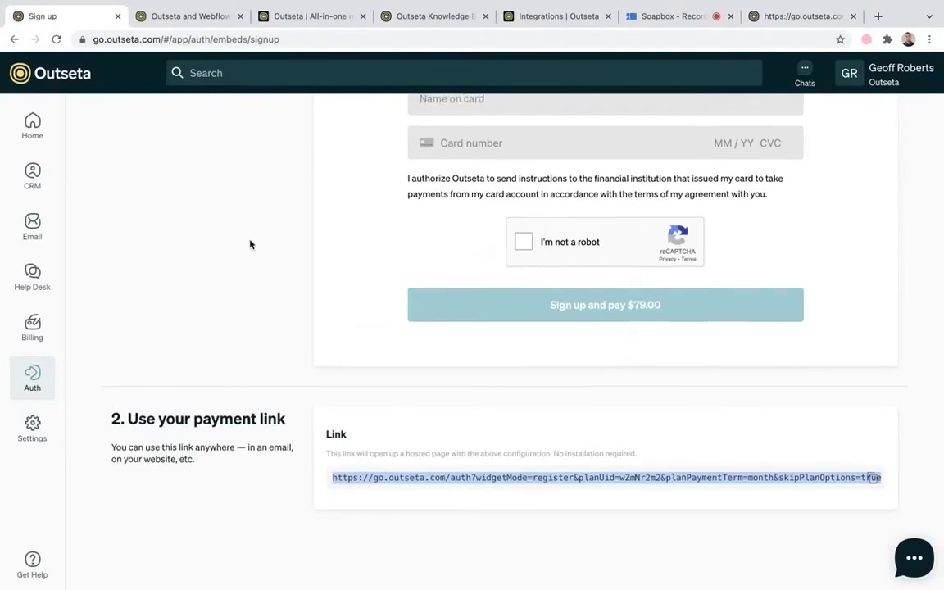
scroll(251, 244, up, 5)
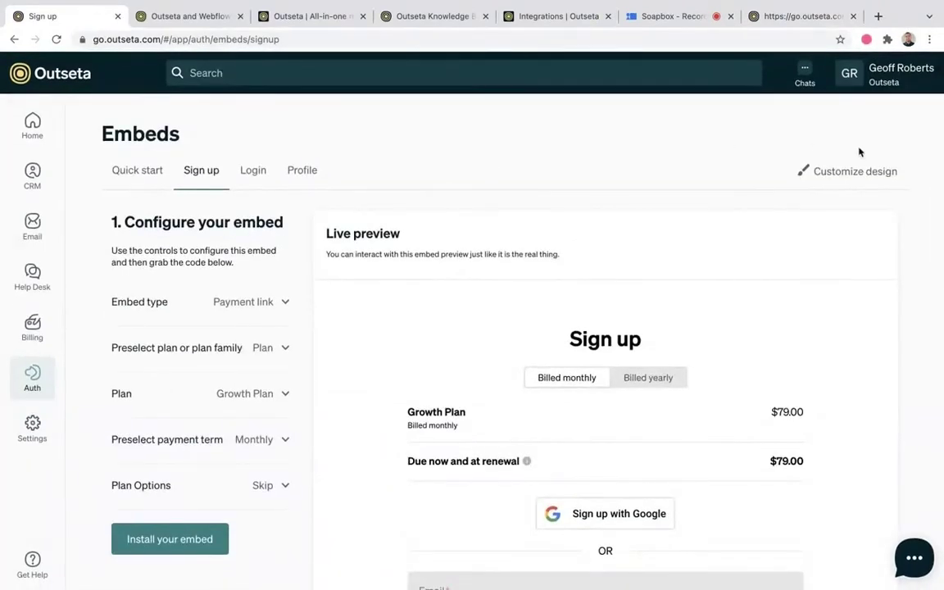
Step: In Customize design, preview the embeds in Dark mode, then switch back to Light mode
click(860, 172)
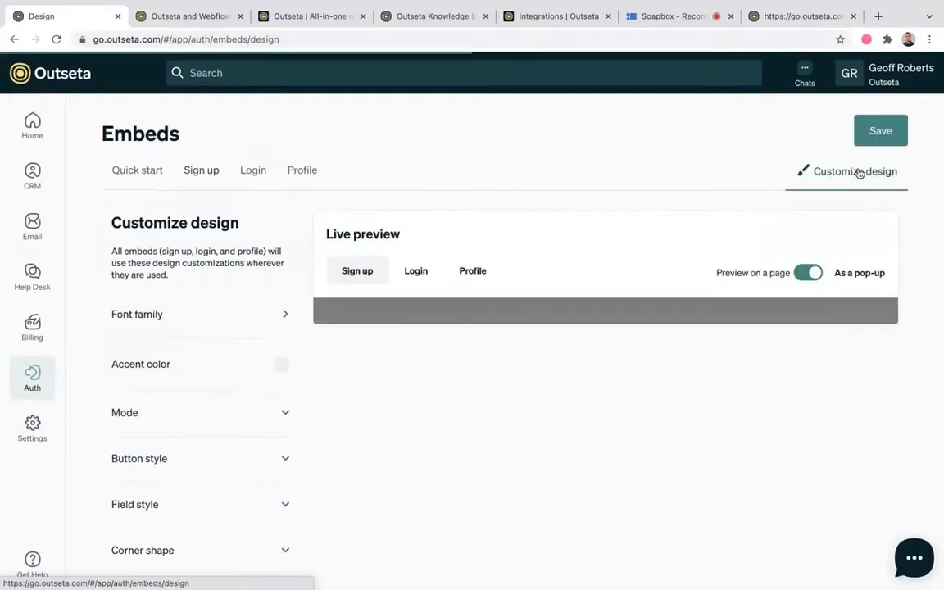
scroll(512, 189, down, 3)
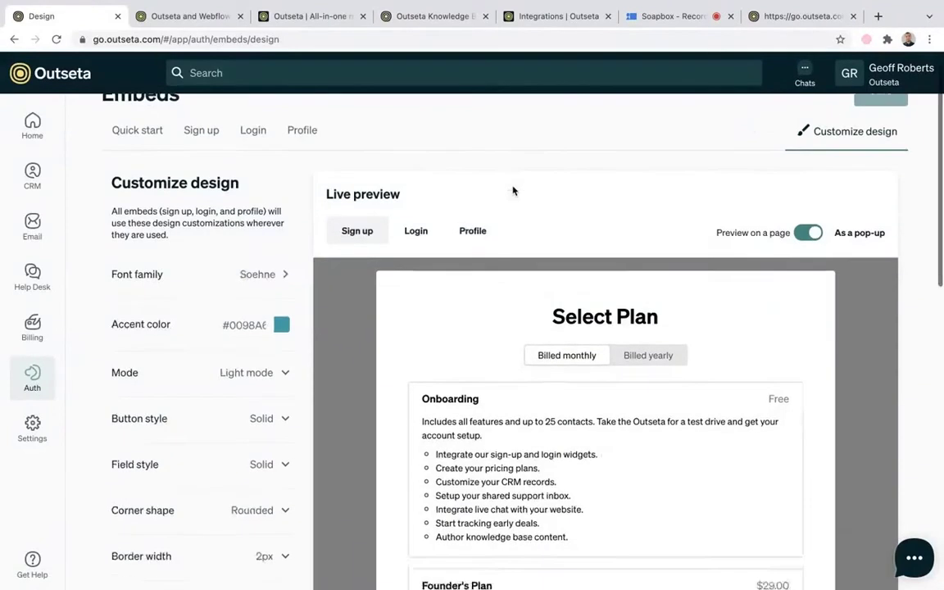
click(279, 308)
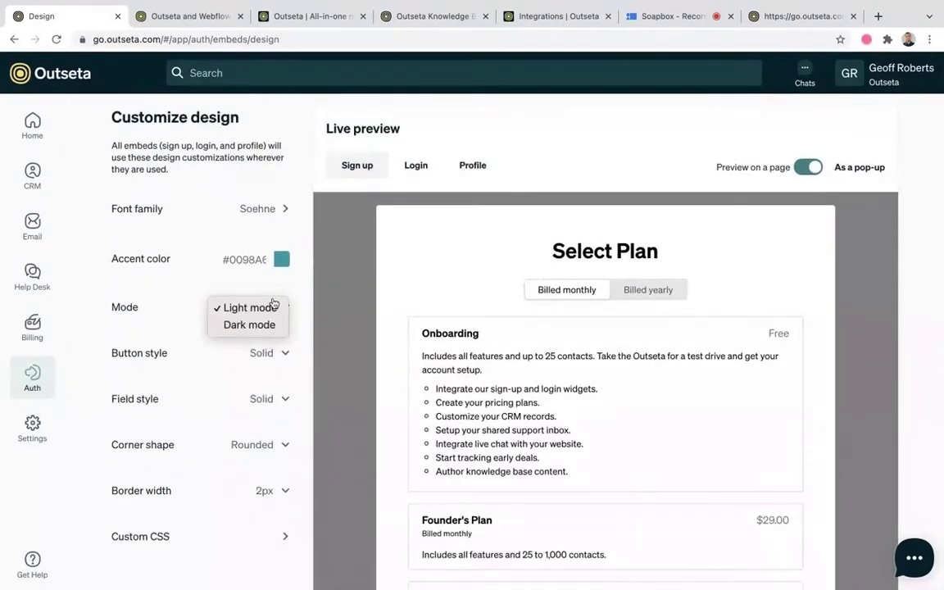
click(265, 325)
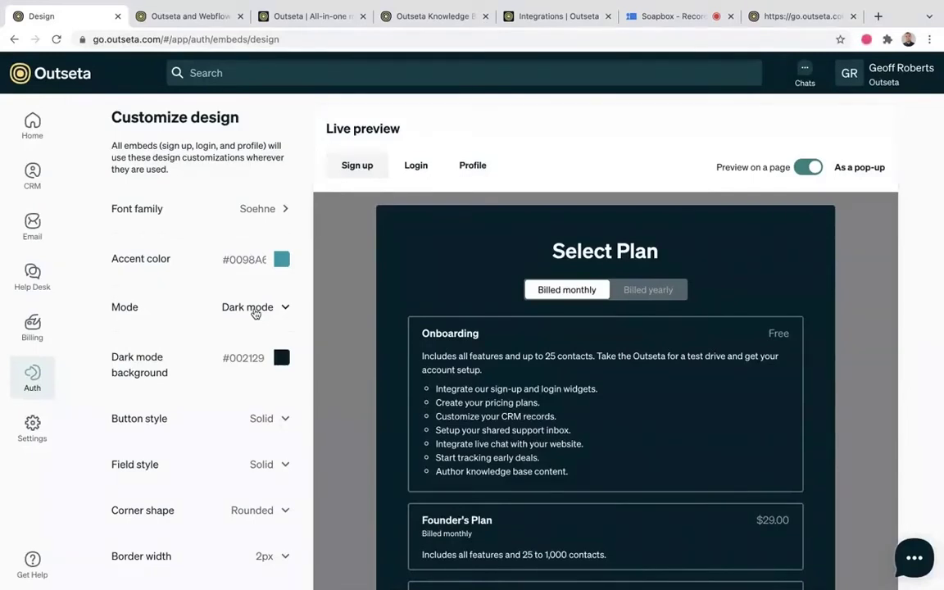
click(254, 310)
click(254, 294)
scroll(254, 299, up, 2)
Step: Preview the Profile embed's Account, Team Members and Plan views
click(303, 171)
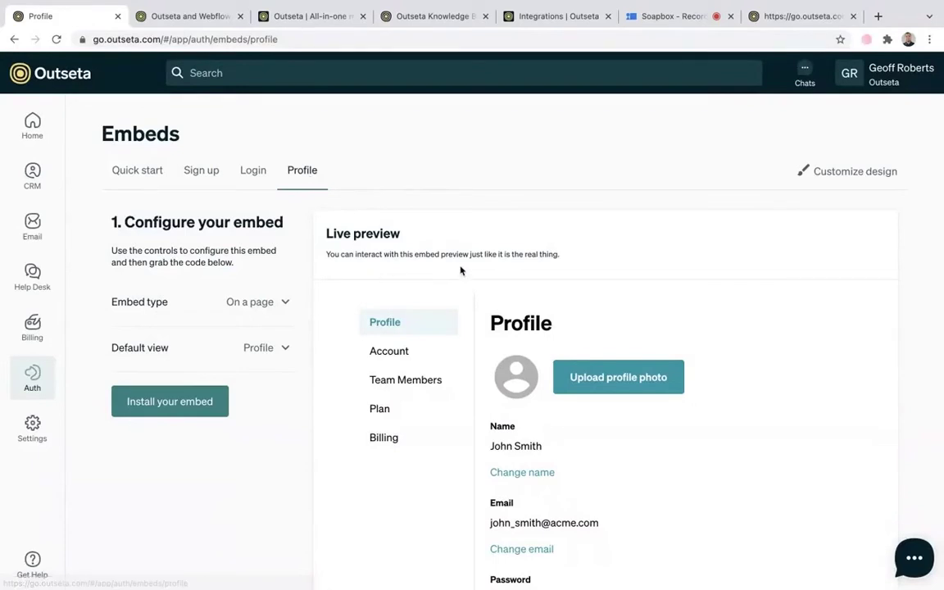
scroll(584, 282, down, 2)
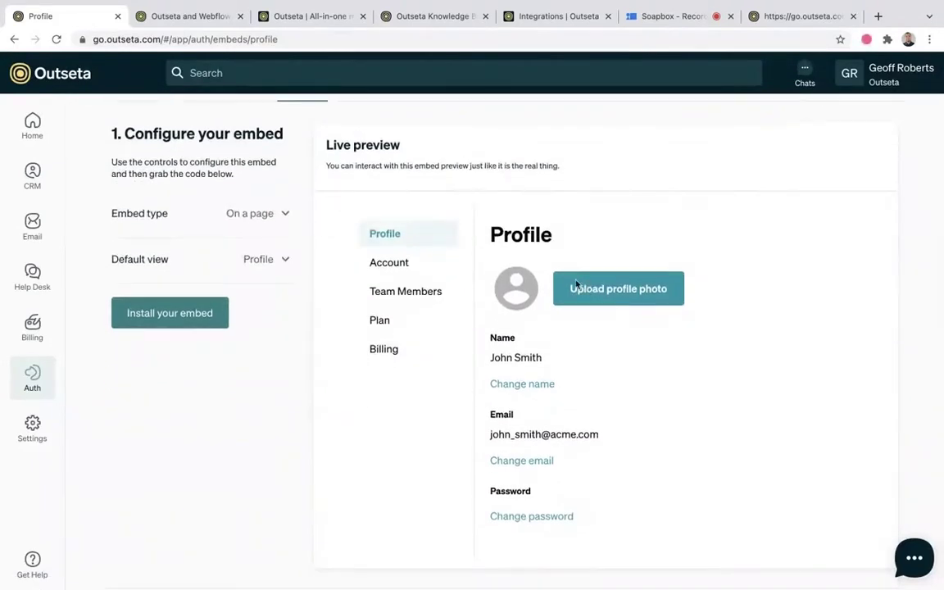
click(415, 268)
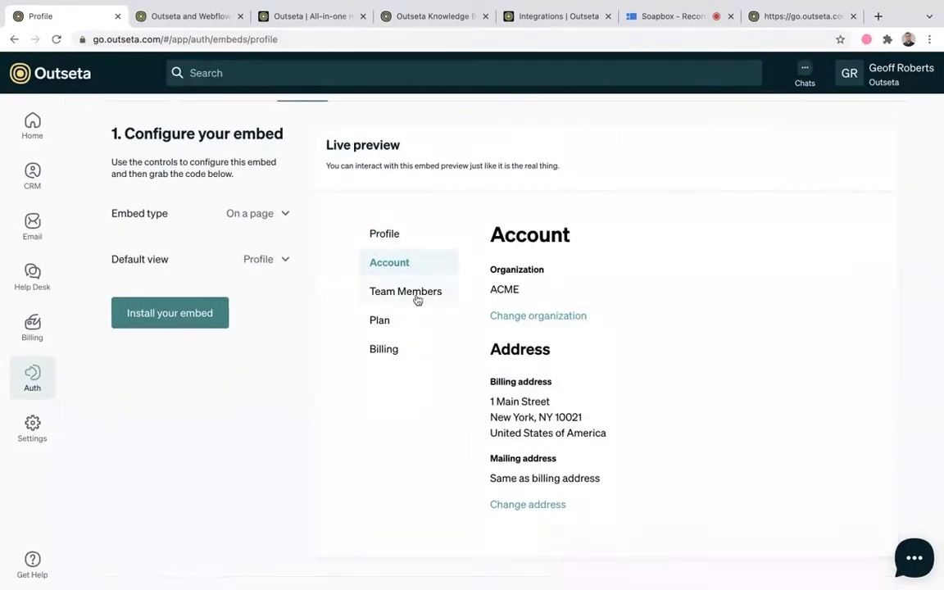
click(417, 300)
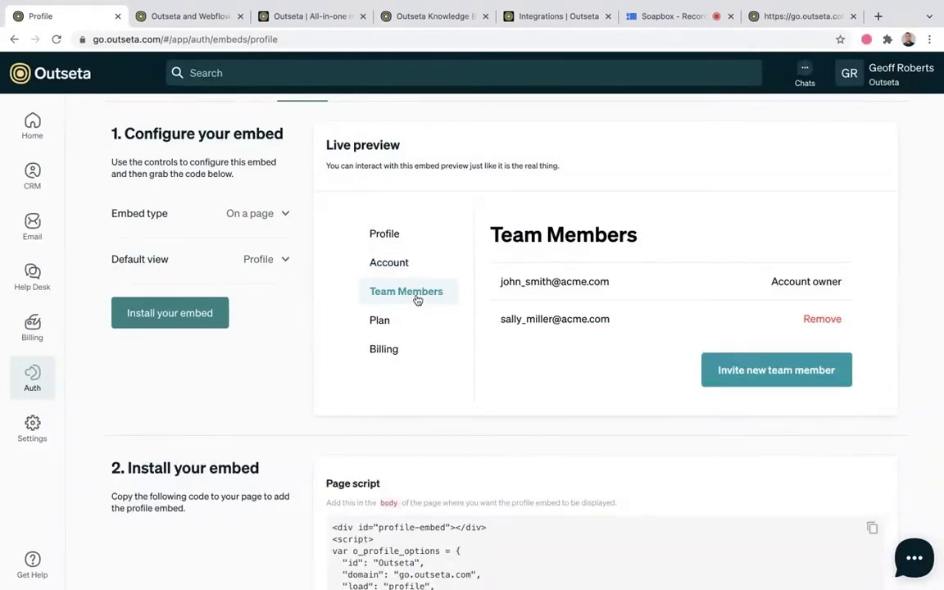
click(396, 322)
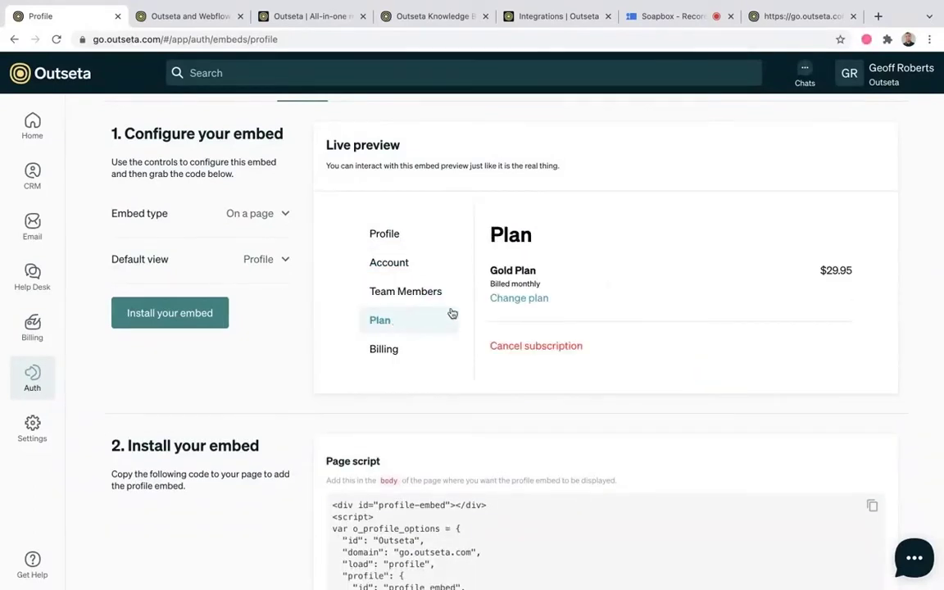
Step: Preview the change-plan view, then the Billing view with card details and invoices
click(513, 302)
scroll(513, 305, down, 2)
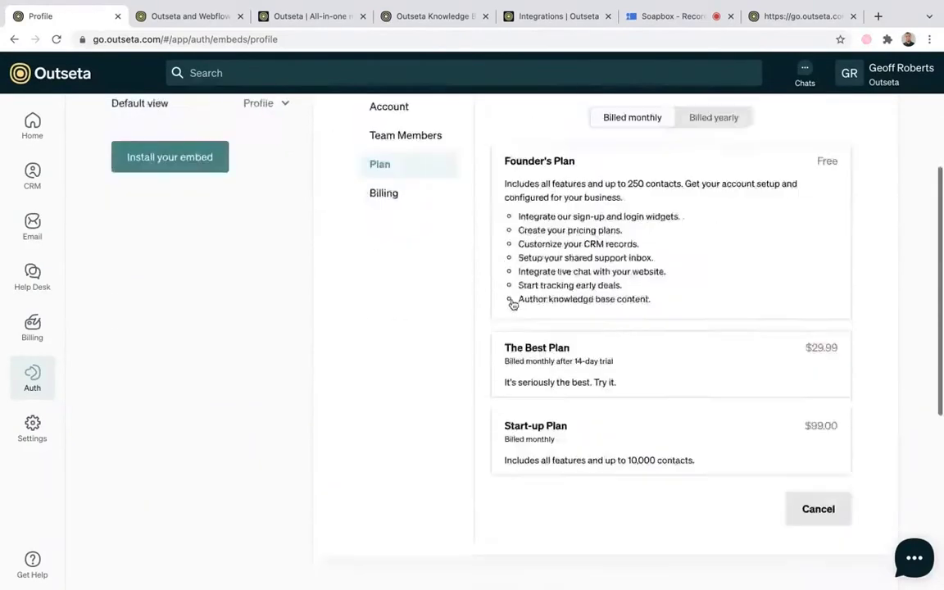
scroll(513, 305, down, 4)
scroll(513, 305, up, 3)
scroll(512, 305, up, 4)
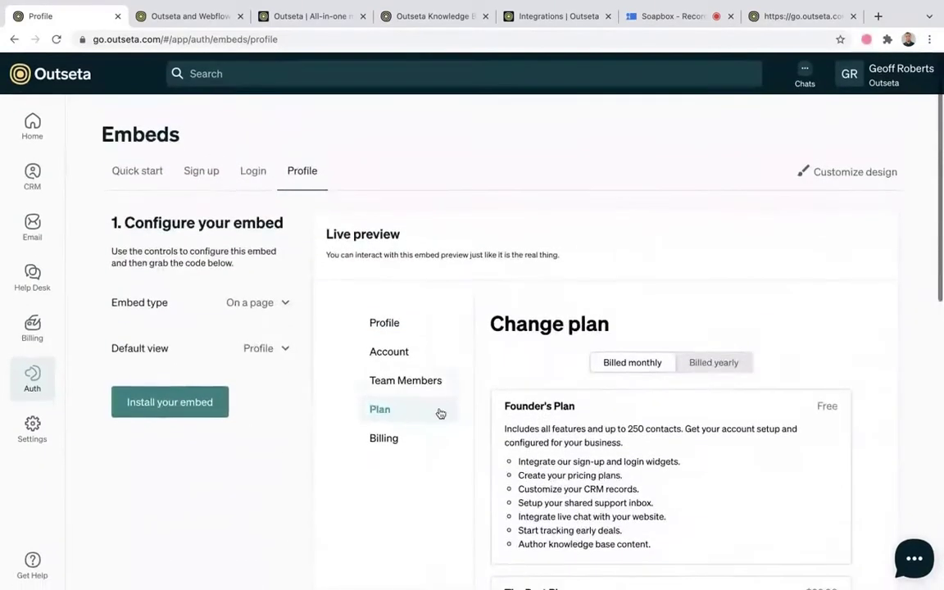
click(396, 443)
scroll(533, 396, down, 1)
scroll(564, 410, down, 2)
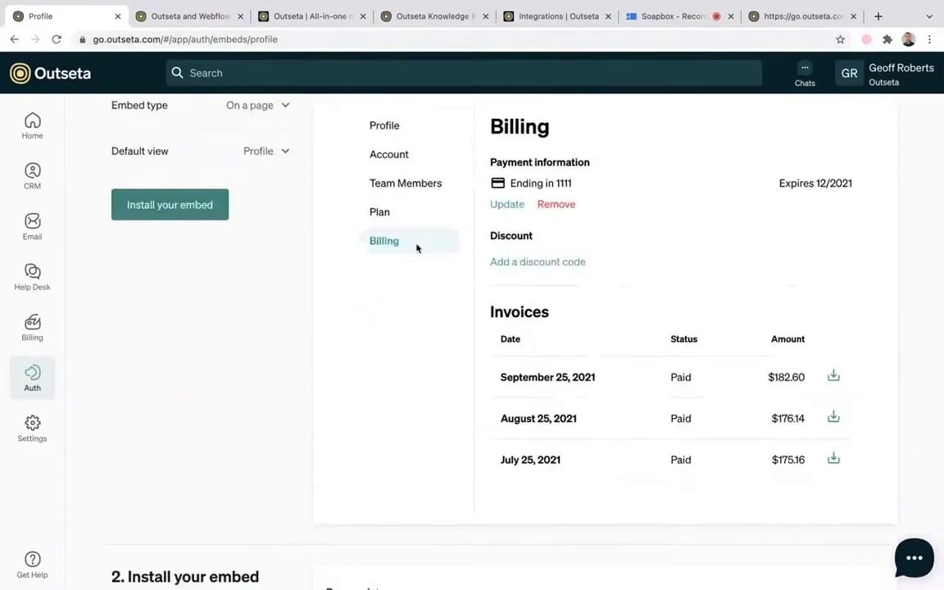
scroll(611, 506, up, 2)
scroll(609, 506, up, 2)
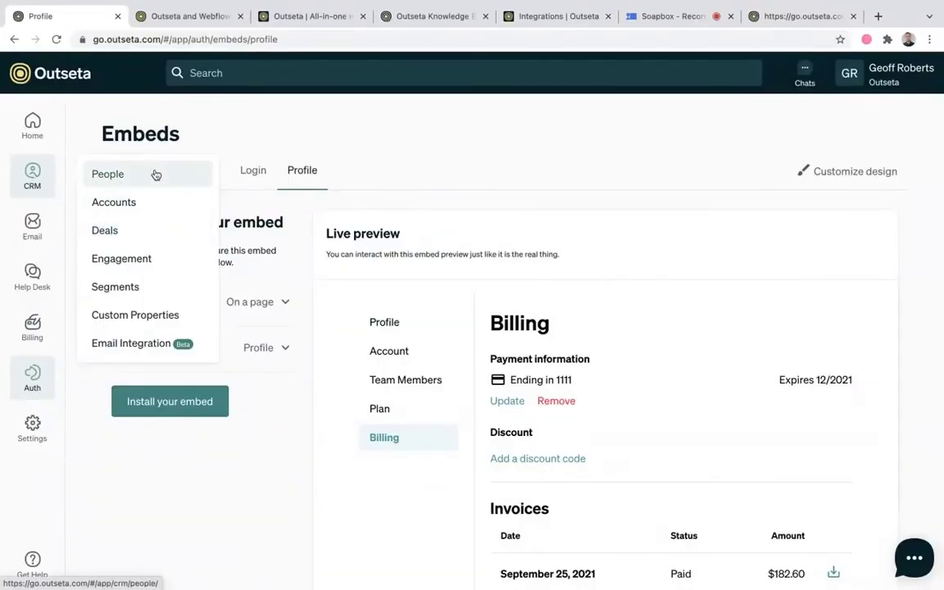
Step: Go via CRM Deals to Accounts and open the Outseta account record
click(150, 237)
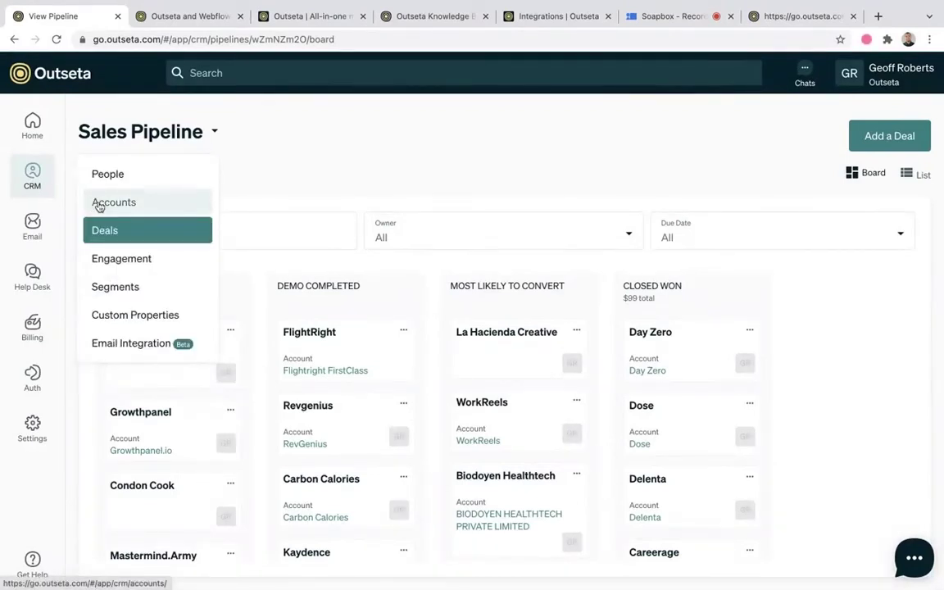
click(99, 205)
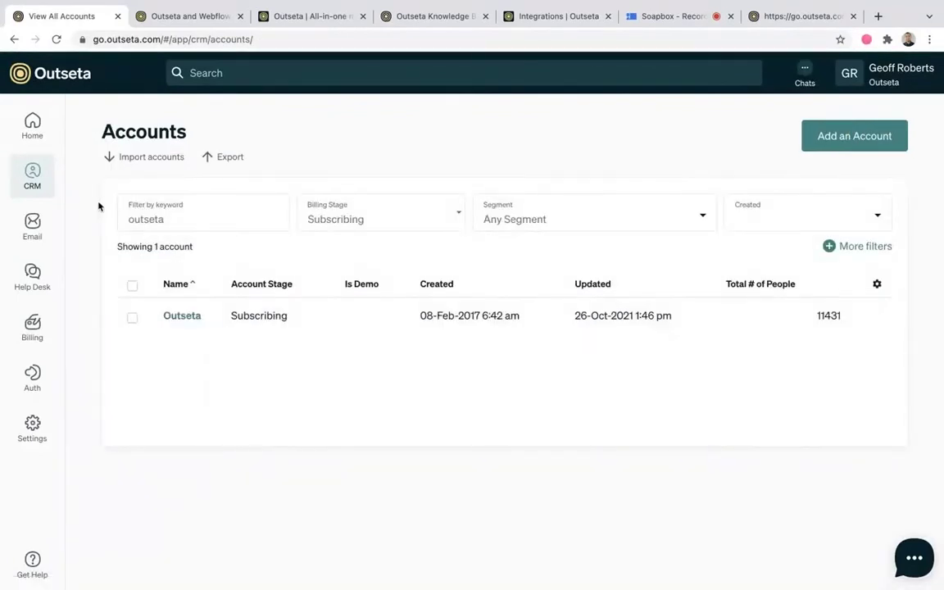
click(184, 316)
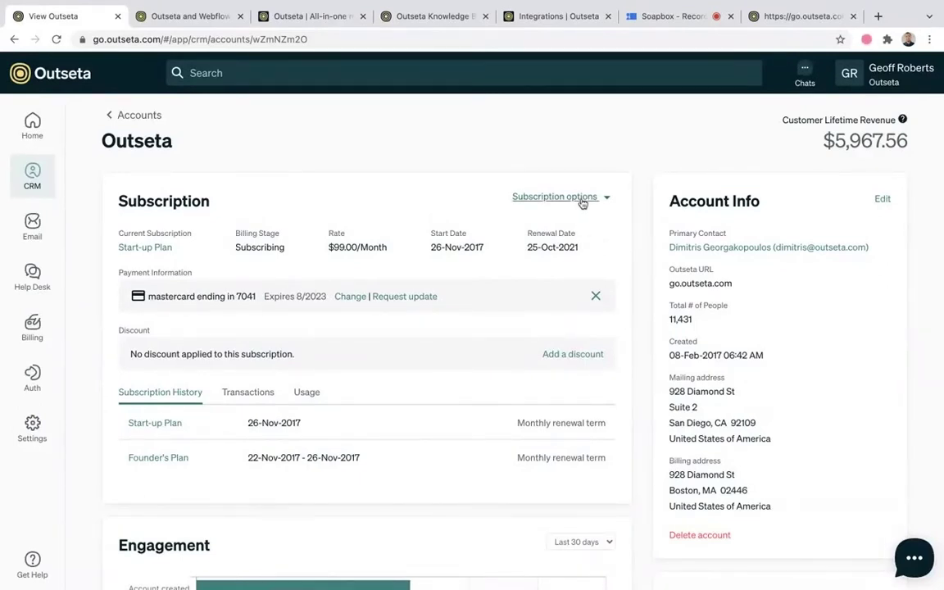
click(582, 203)
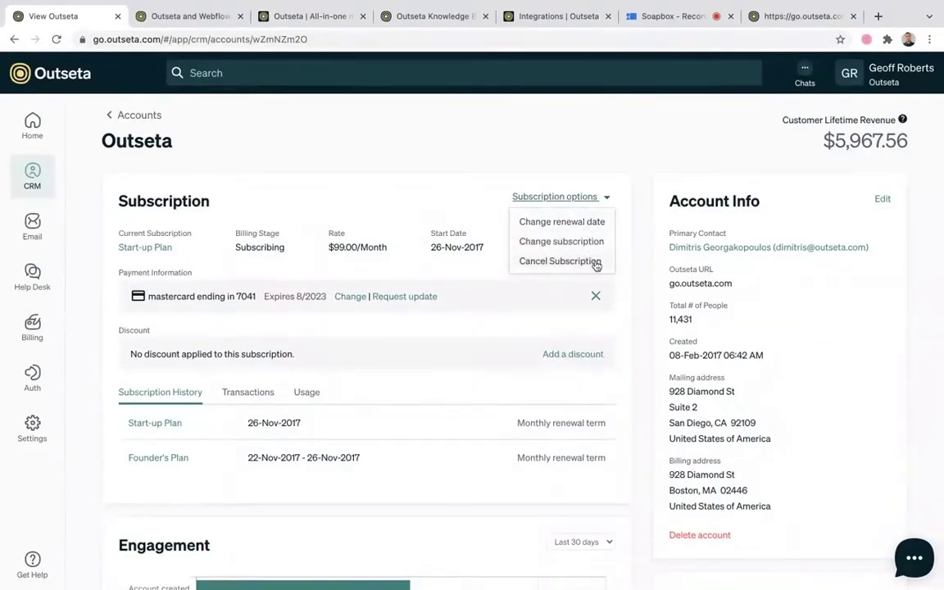
click(557, 245)
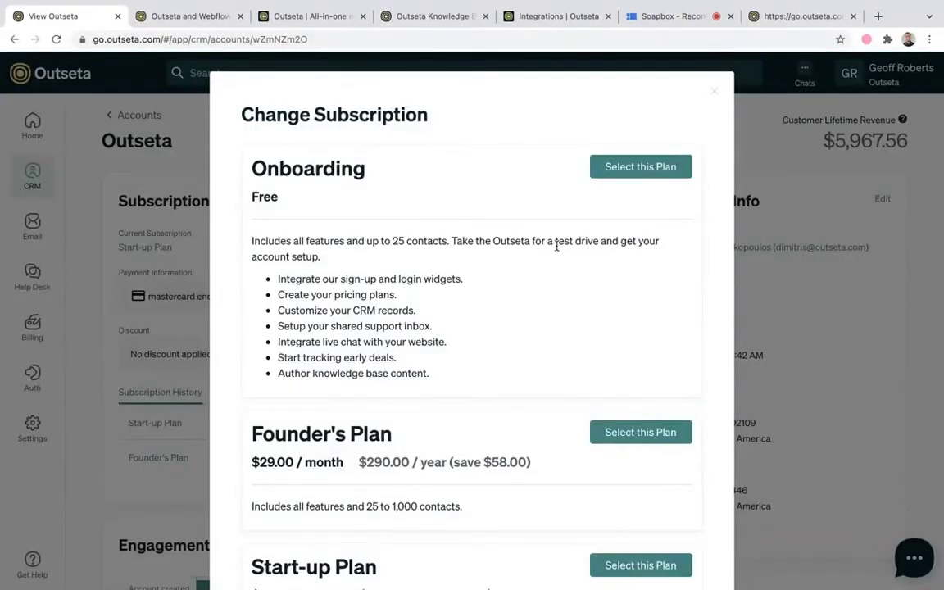
click(715, 93)
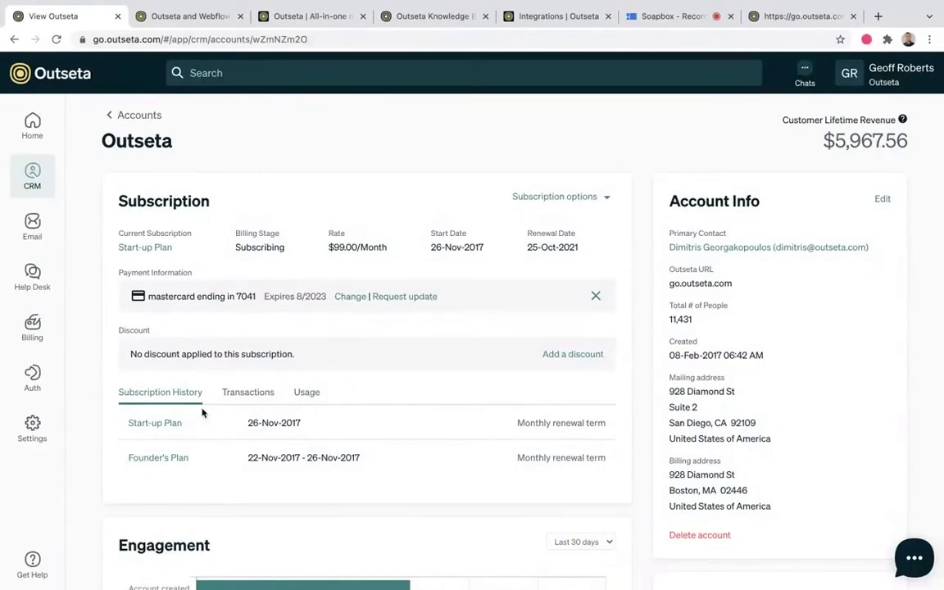
Step: Show the Outseta account's transactions, including the $182.60 September 2021 invoice, and scroll through them
click(264, 392)
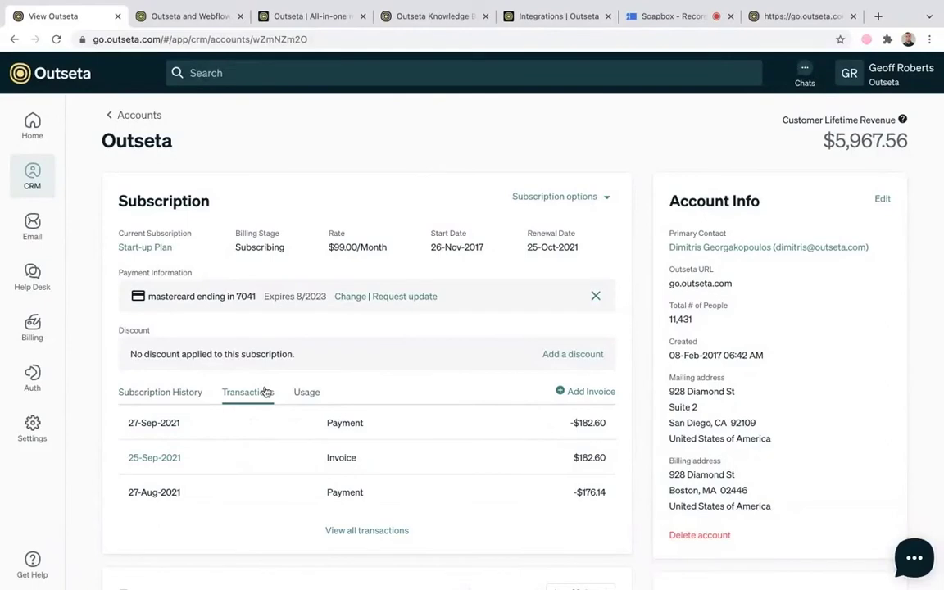
scroll(264, 392, down, 2)
scroll(264, 392, down, 2)
scroll(264, 391, down, 1)
scroll(264, 391, down, 1)
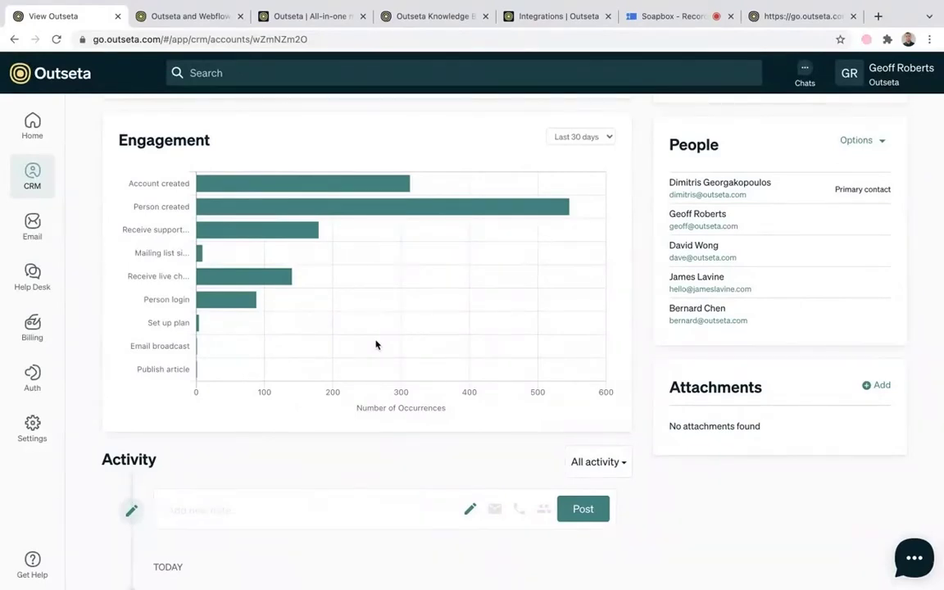
scroll(376, 345, down, 3)
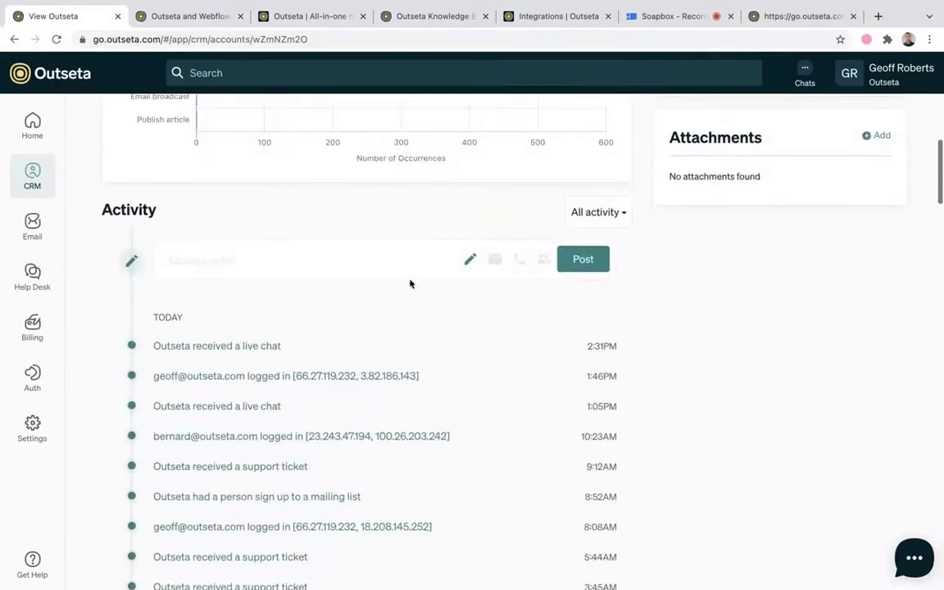
Step: Click into the account's note box, then scroll back to the top of the record
click(350, 259)
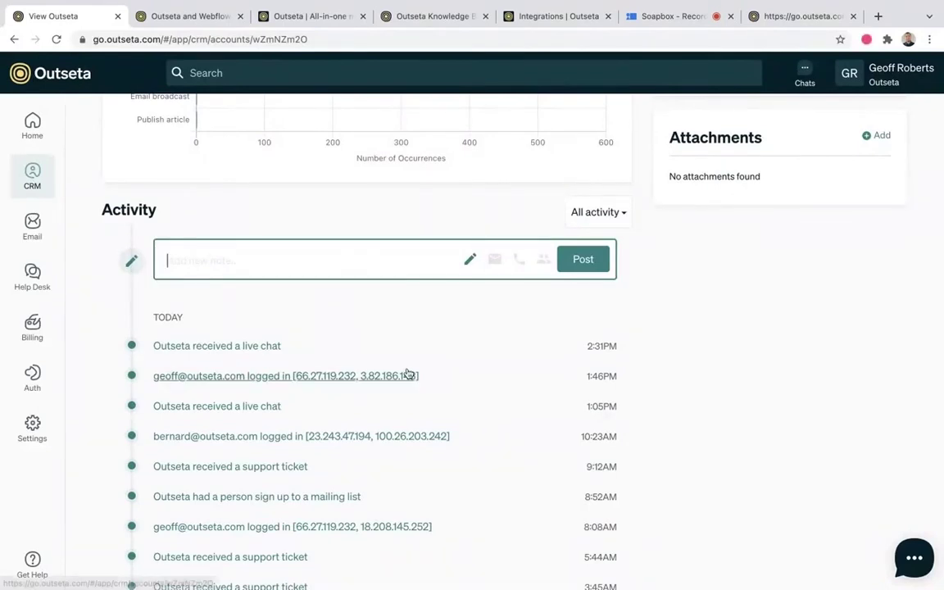
scroll(409, 375, down, 1)
scroll(408, 374, down, 1)
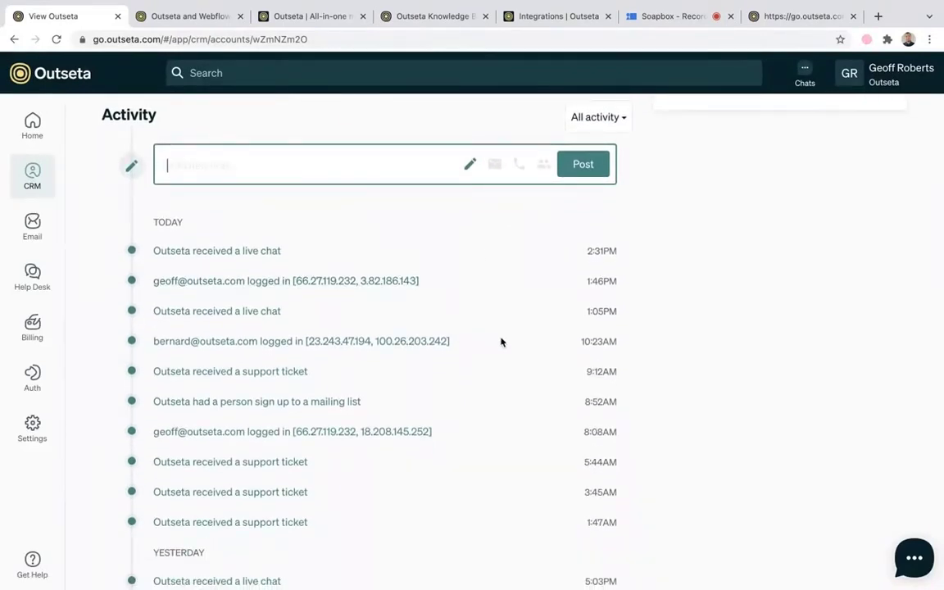
scroll(502, 343, down, 3)
scroll(501, 342, down, 3)
scroll(502, 341, up, 2)
scroll(501, 341, up, 12)
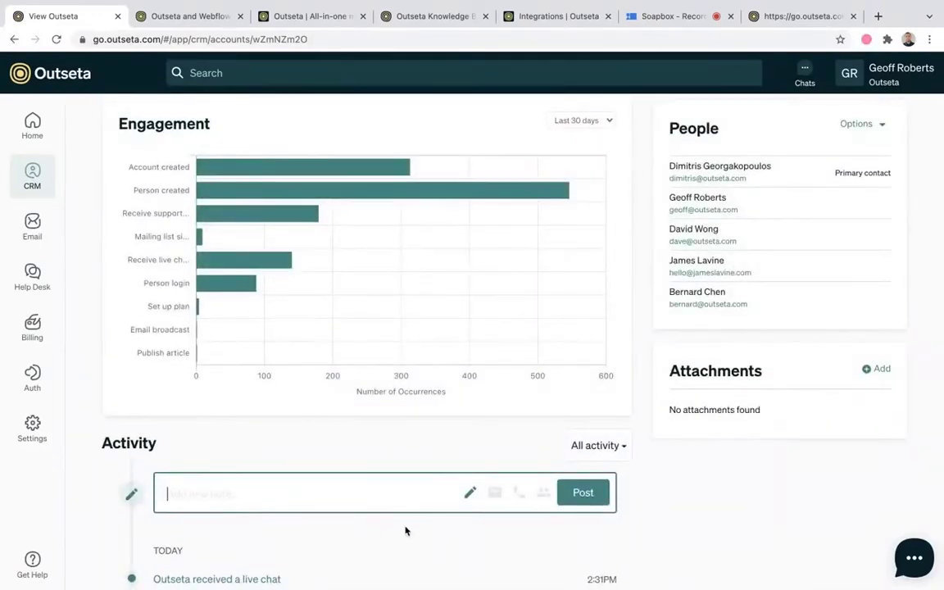
scroll(405, 531, up, 3)
scroll(405, 531, up, 7)
scroll(405, 531, up, 2)
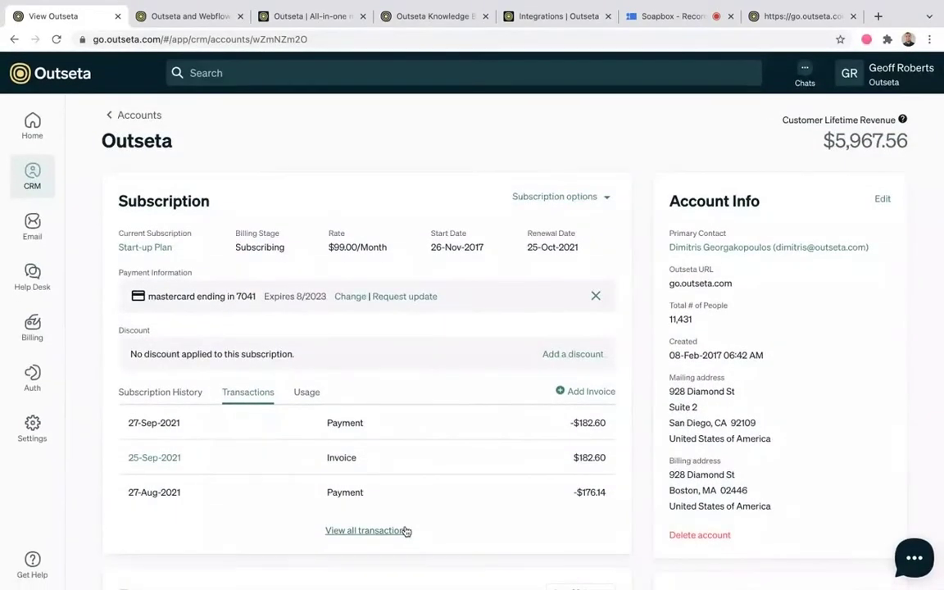
mouse_move(32, 177)
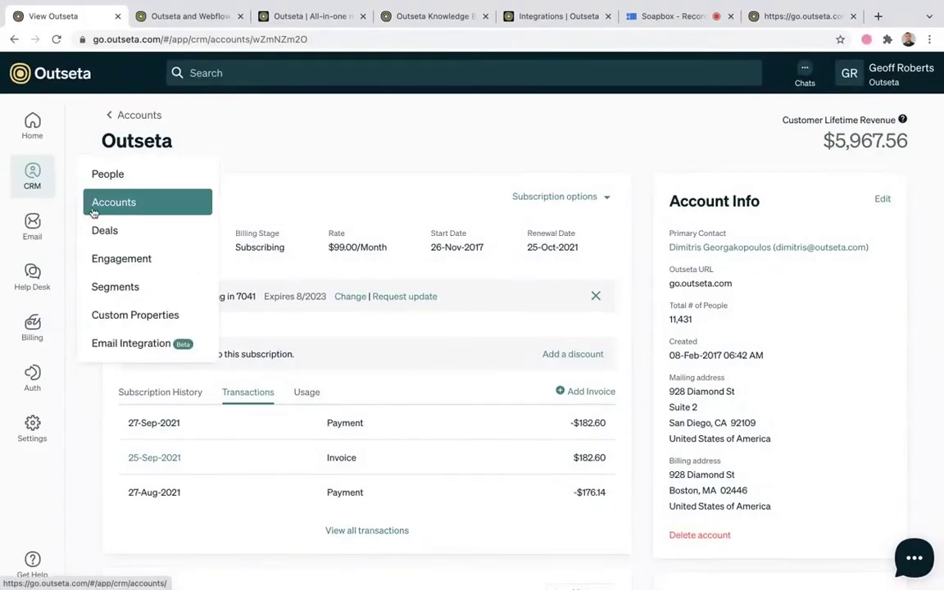
Step: Review the By Account engagement charts for trialing accounts (last 7 days) and their Billing Stage filter
click(141, 260)
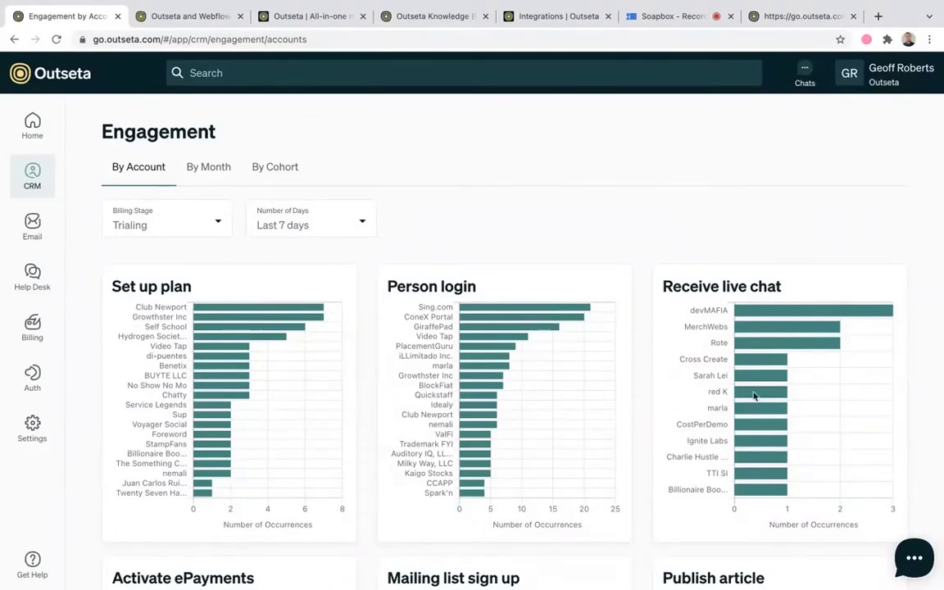
scroll(781, 419, down, 3)
scroll(781, 420, down, 5)
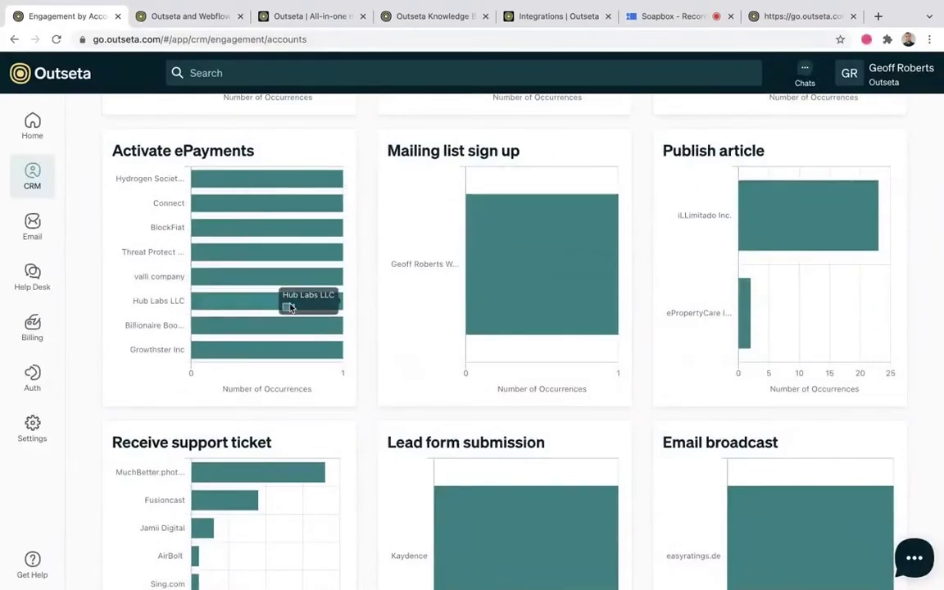
scroll(290, 308, up, 3)
scroll(290, 307, up, 4)
scroll(290, 307, up, 2)
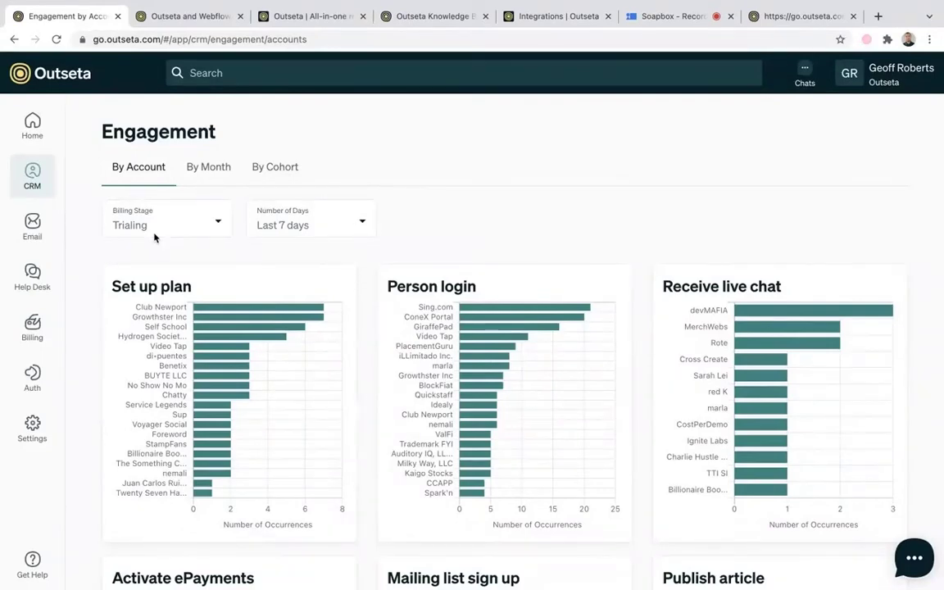
click(152, 207)
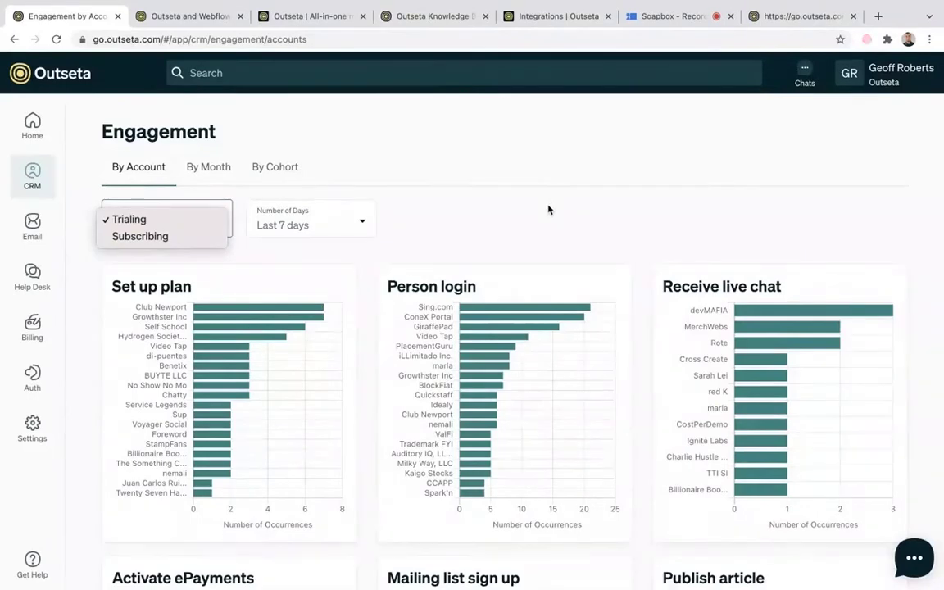
Step: Reopen the Outseta account from the CRM Accounts list and review its subscription and engagement chart
click(36, 184)
click(117, 200)
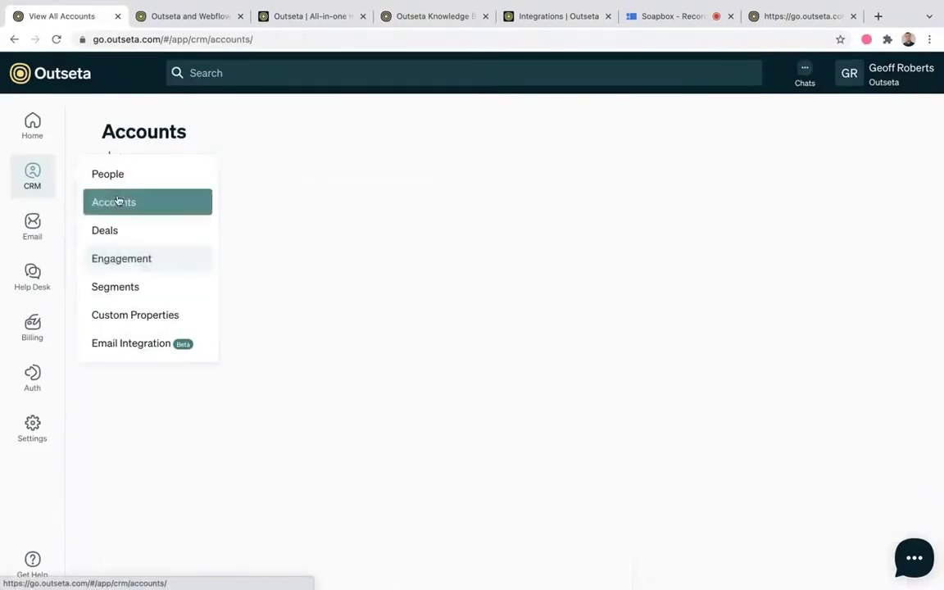
click(190, 317)
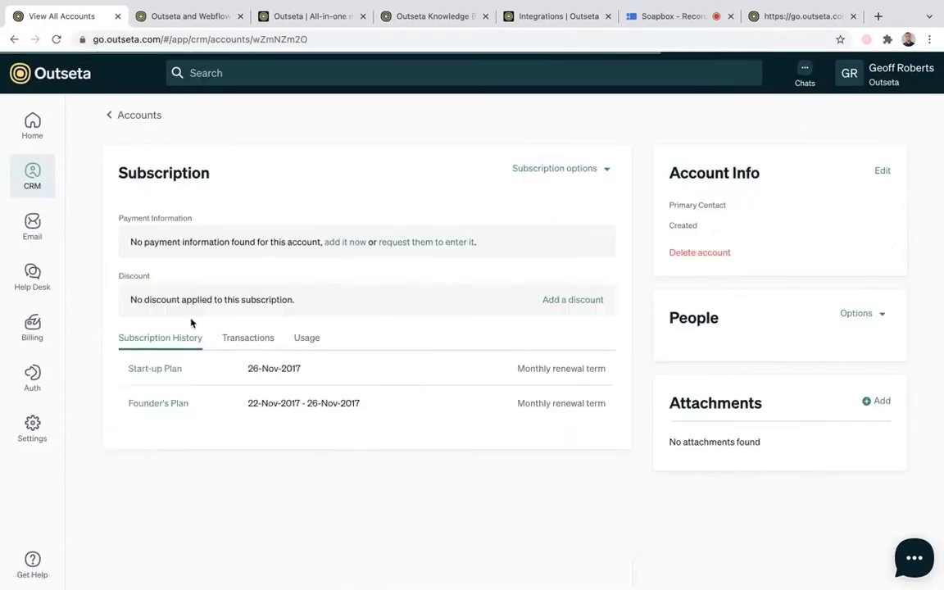
scroll(190, 322, down, 5)
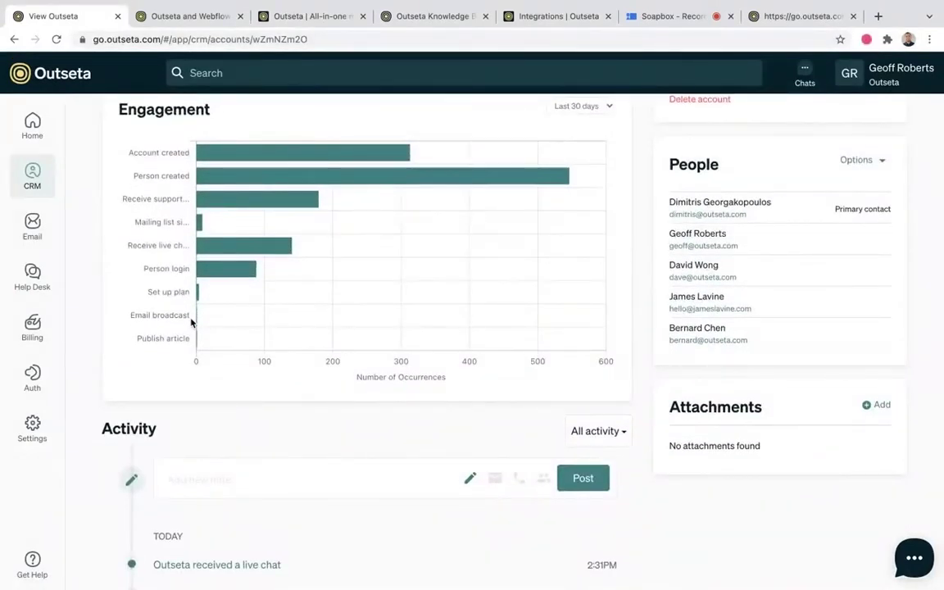
scroll(190, 322, up, 3)
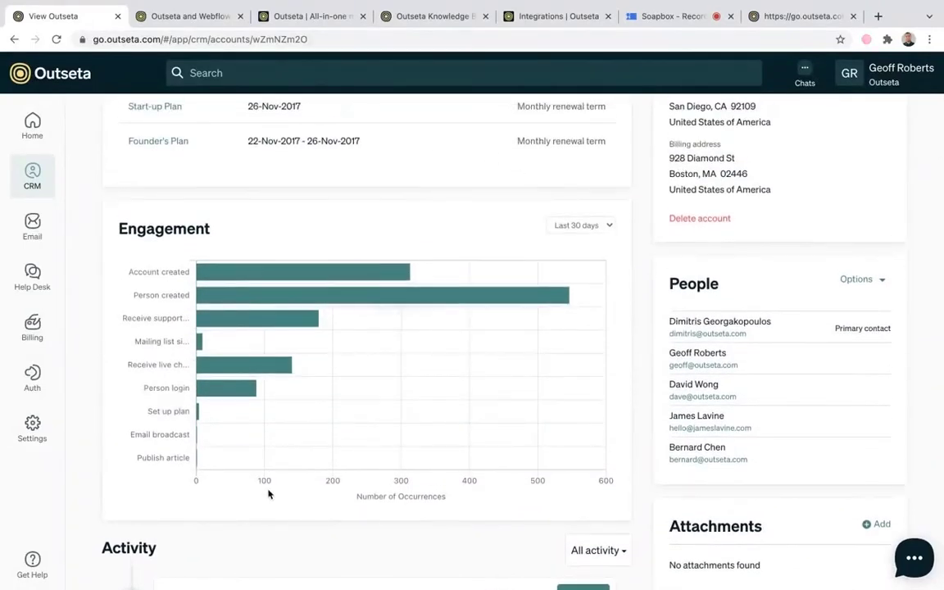
scroll(377, 399, up, 8)
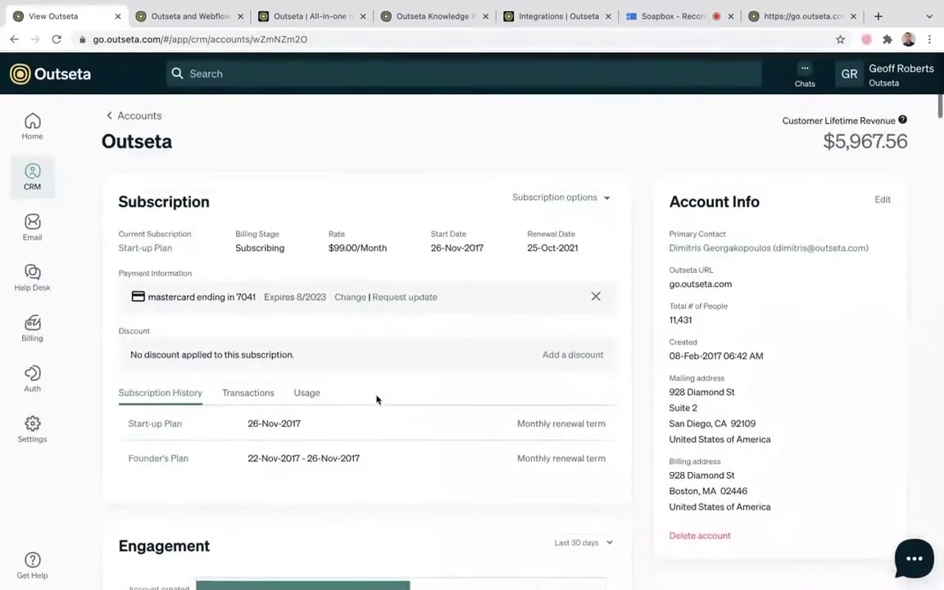
Step: Open the 'Users who haven't logged in (14 days)' segment and select its last-login criterion
mouse_move(32, 175)
click(124, 294)
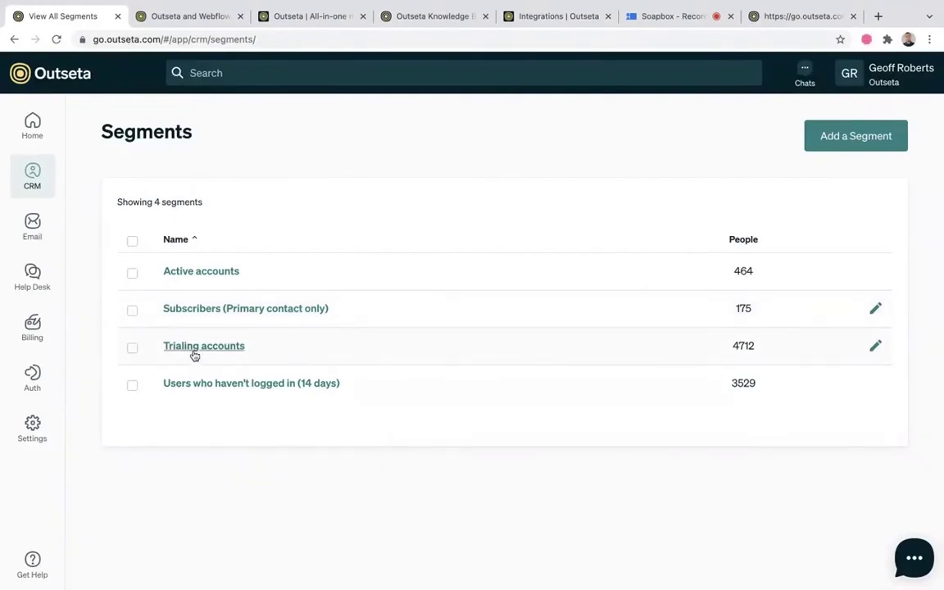
click(205, 383)
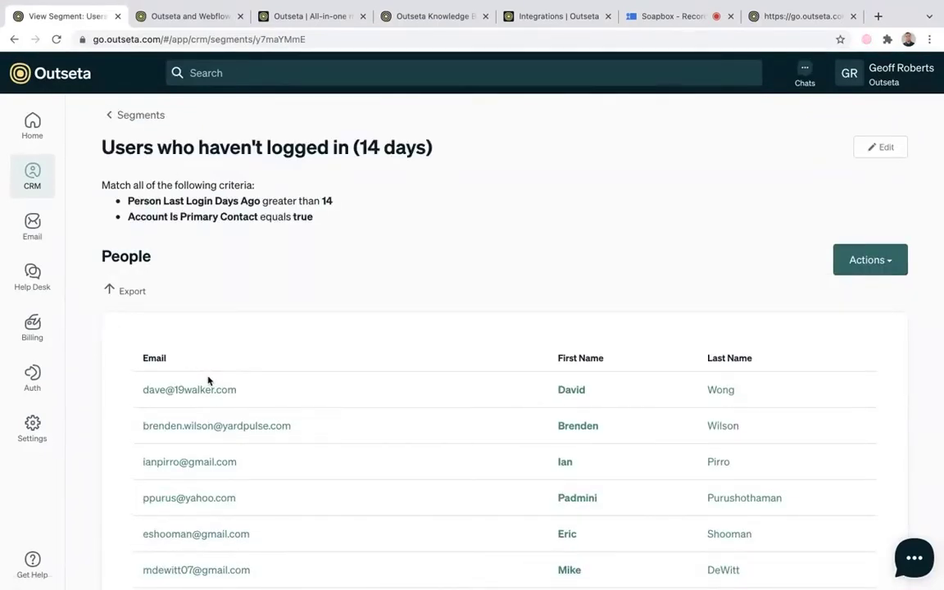
triple_click(250, 200)
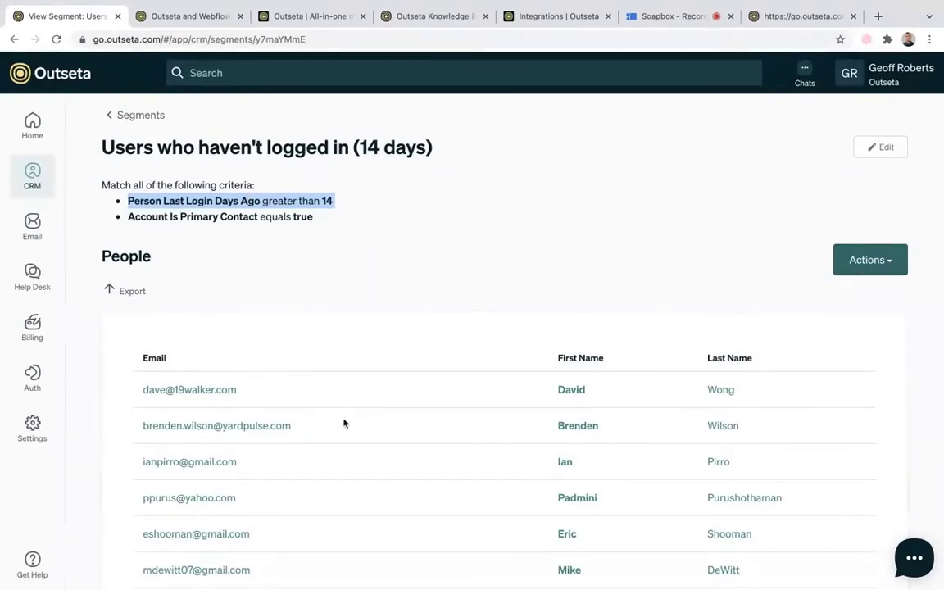
mouse_move(32, 226)
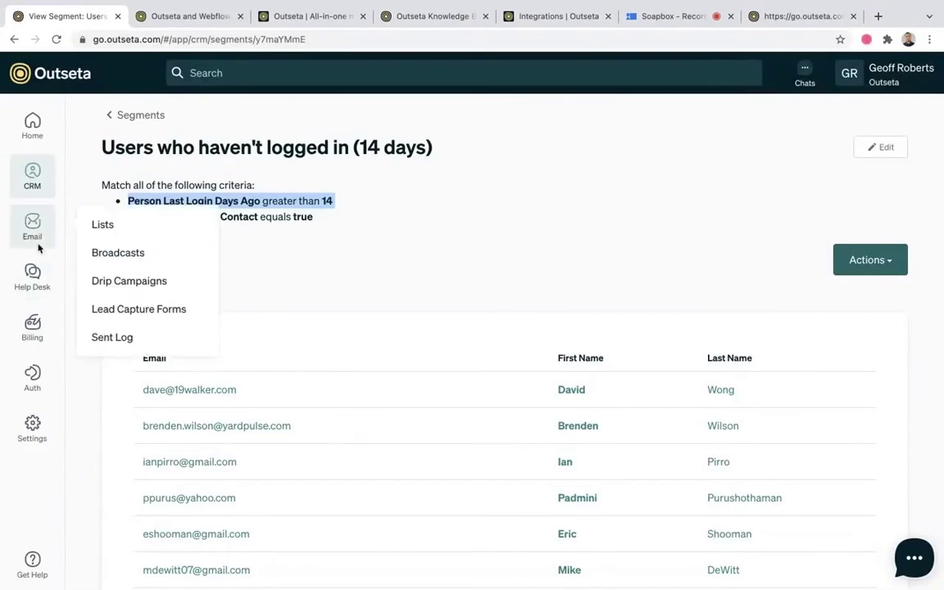
Step: Review the 'Users who haven't logged in (14 days)' drip campaign's triggers and immediate feedback email
click(124, 284)
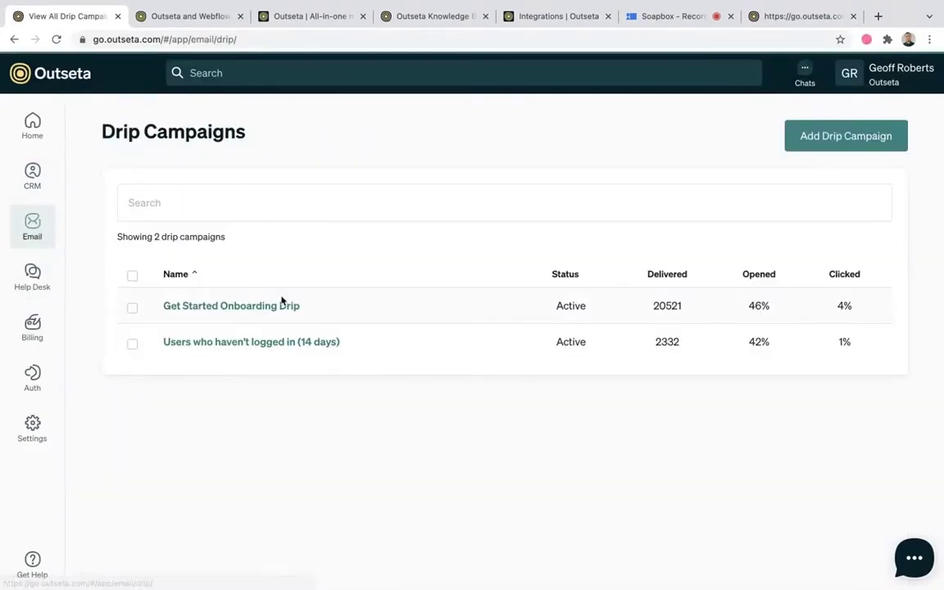
click(266, 346)
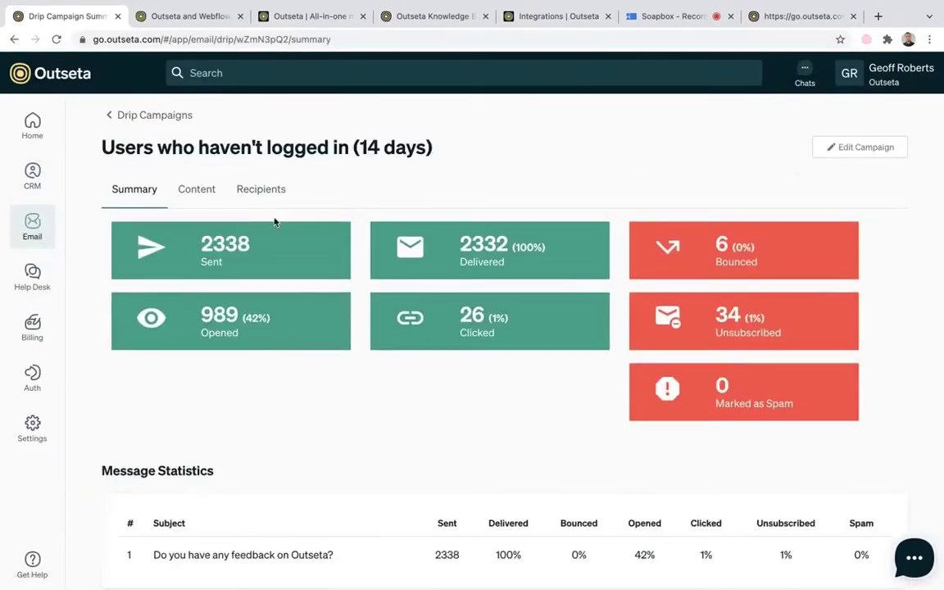
click(198, 188)
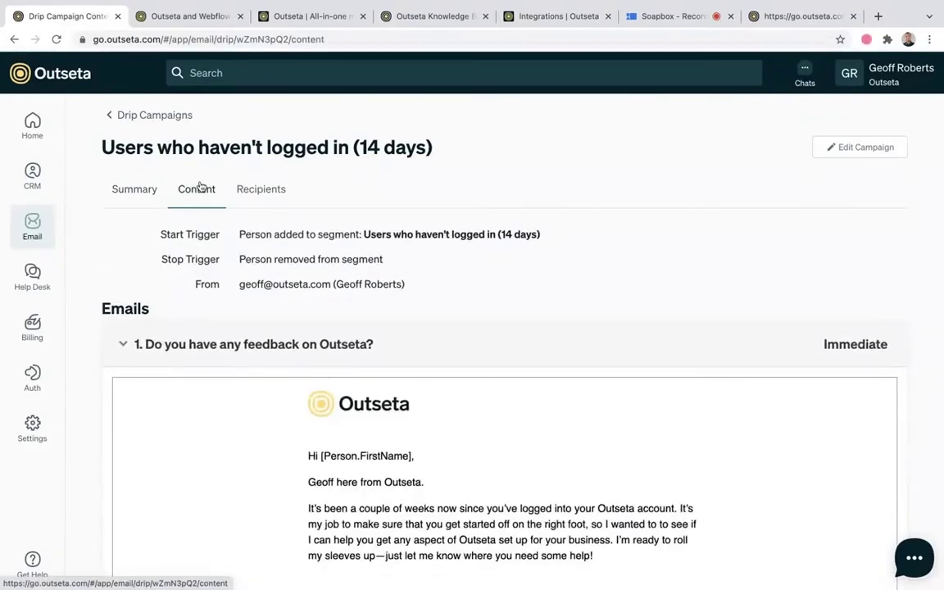
scroll(199, 186, down, 3)
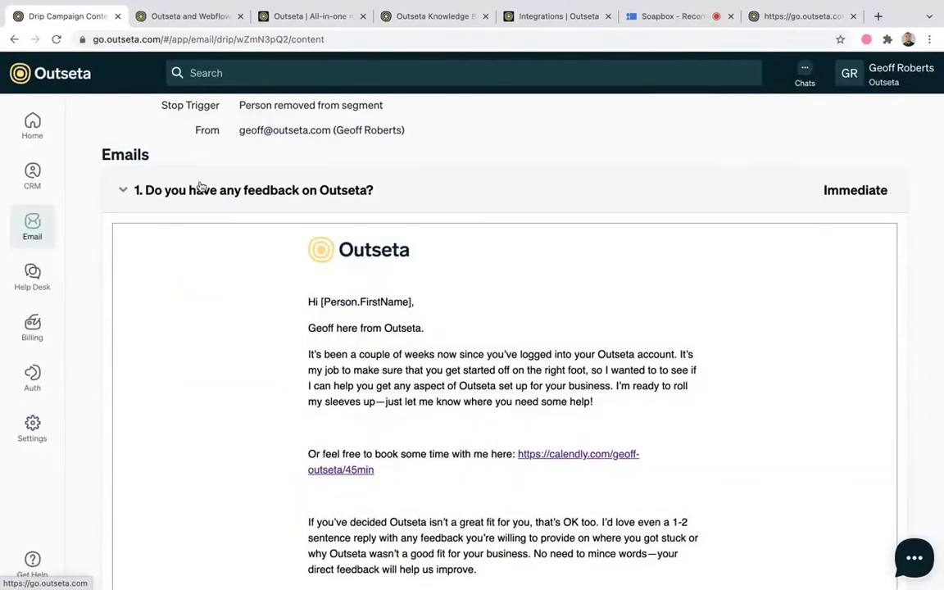
scroll(200, 185, up, 4)
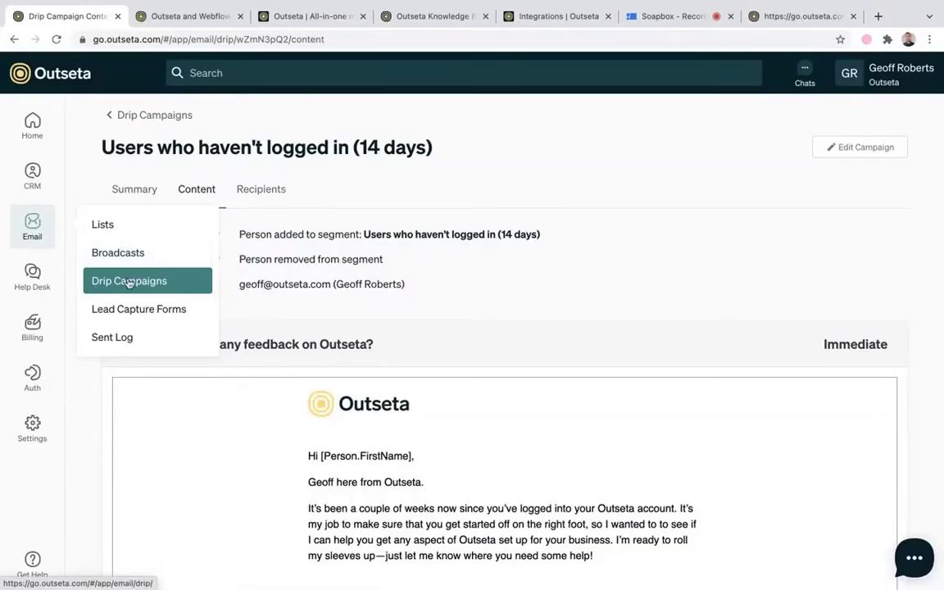
Step: Start a new email broadcast named 'Test' and save its name
click(128, 258)
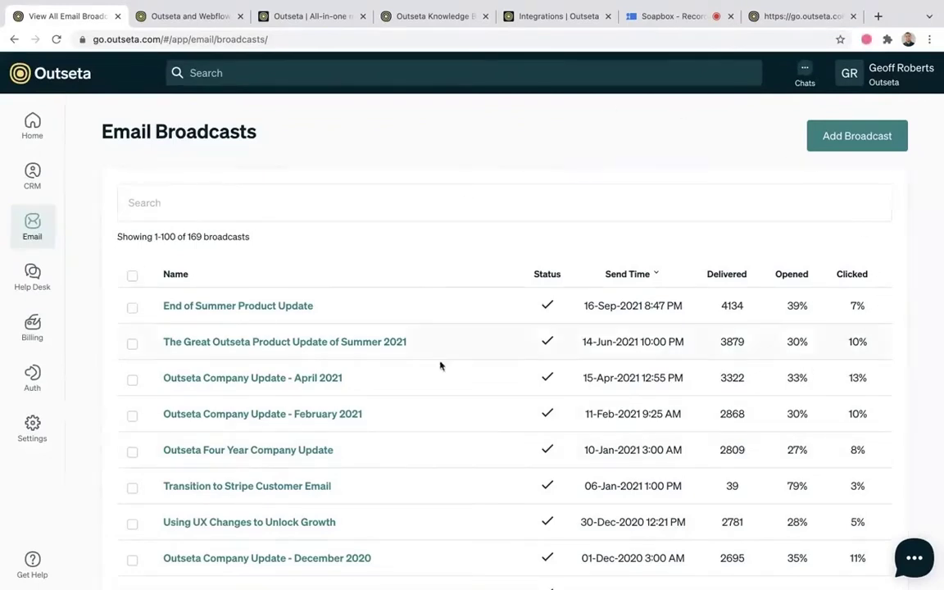
click(857, 145)
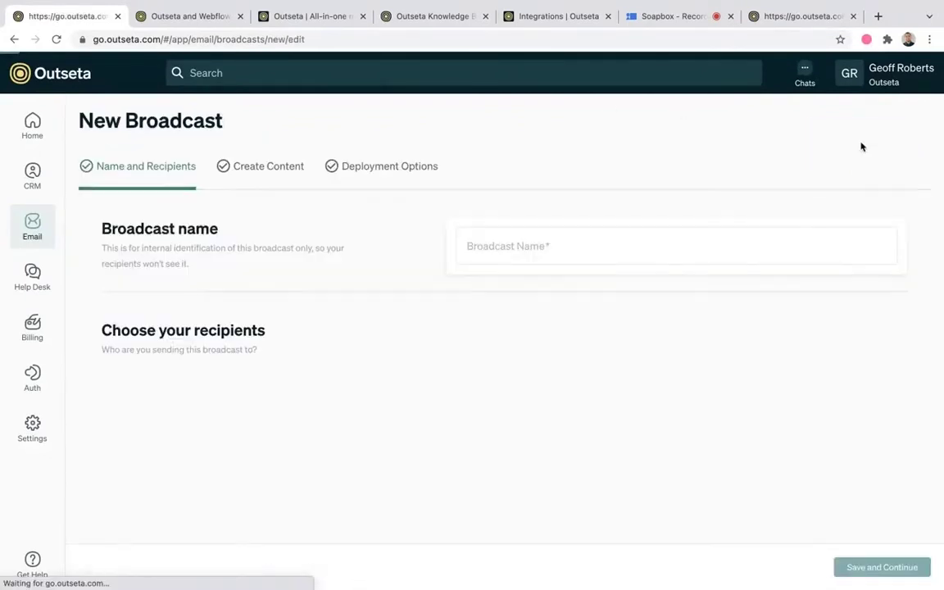
text(Test)
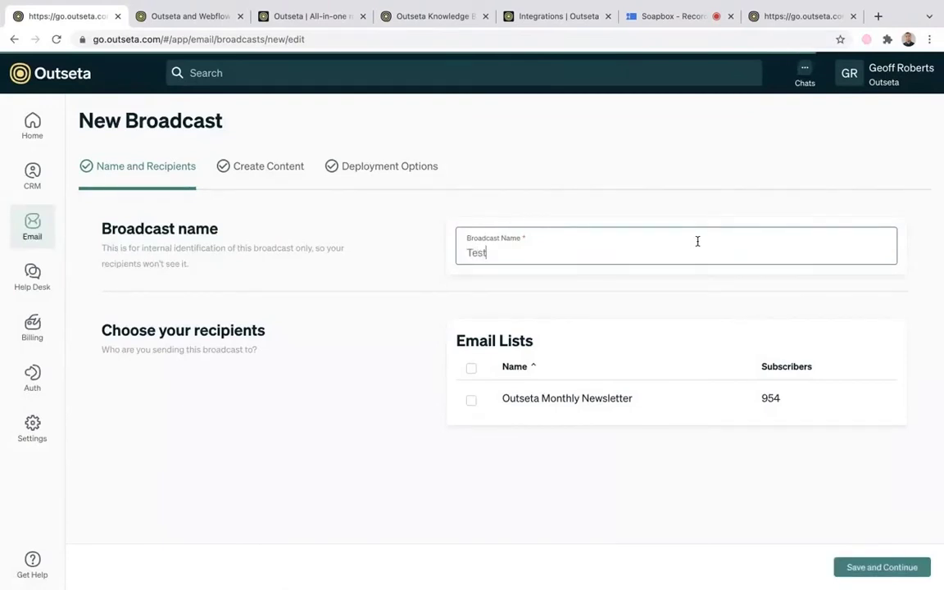
scroll(636, 391, down, 2)
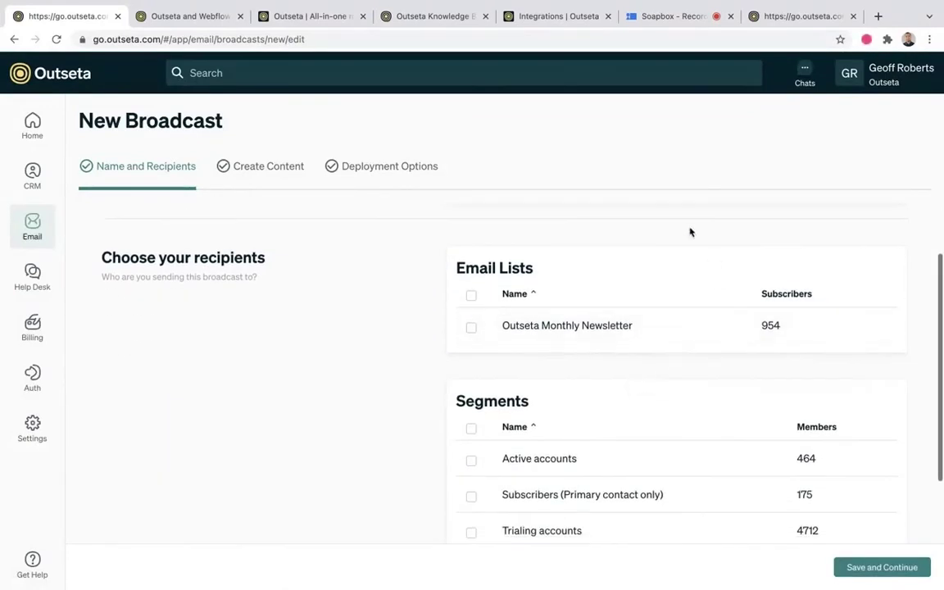
scroll(673, 346, down, 1)
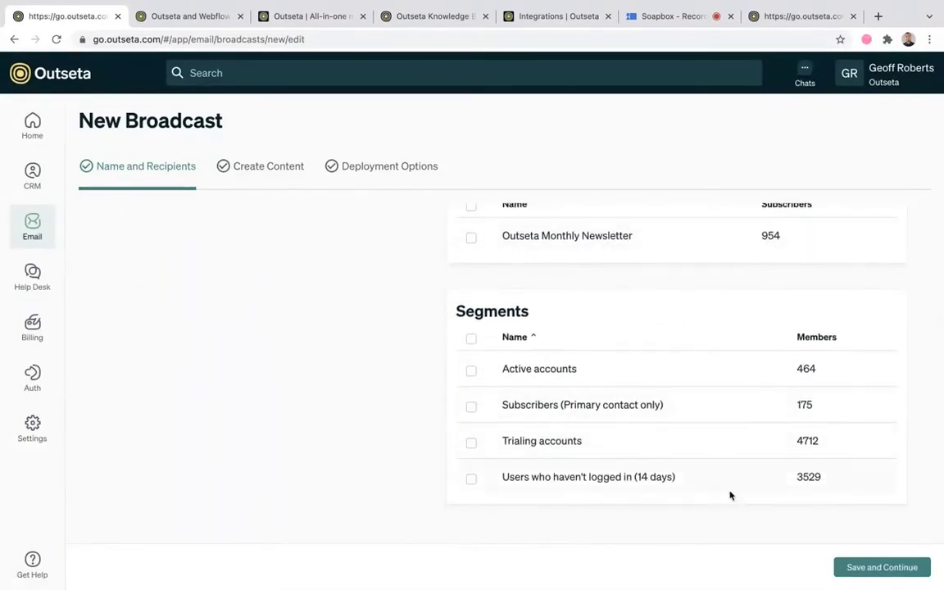
click(872, 568)
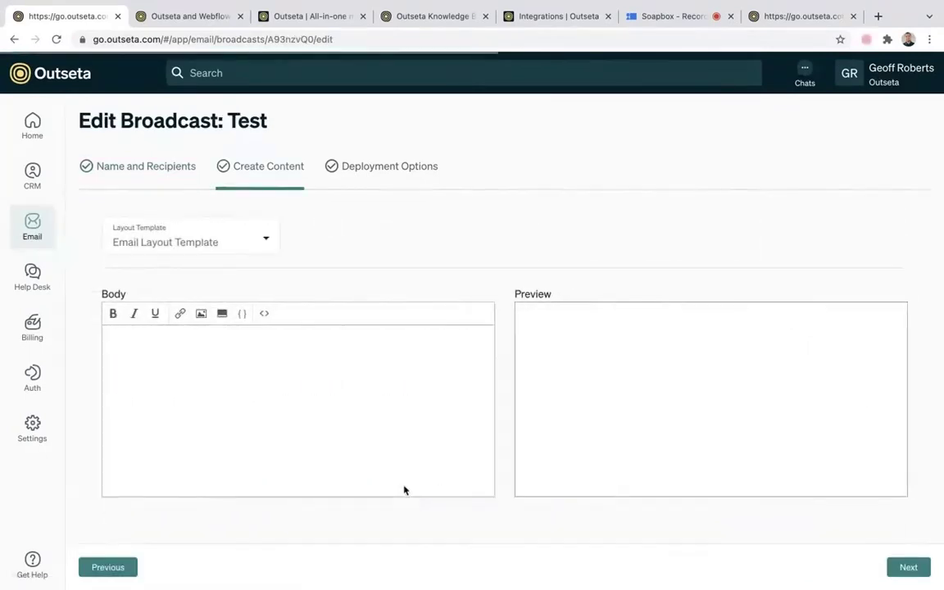
Step: Give the Test broadcast the body 'Hi', reach the sending options, and go to Drip Campaigns
text(Hi)
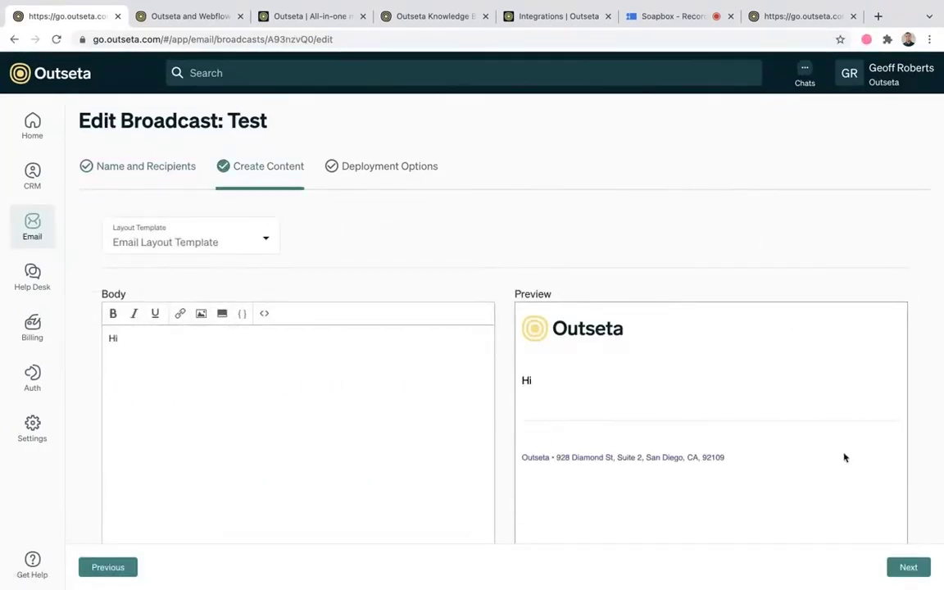
click(909, 567)
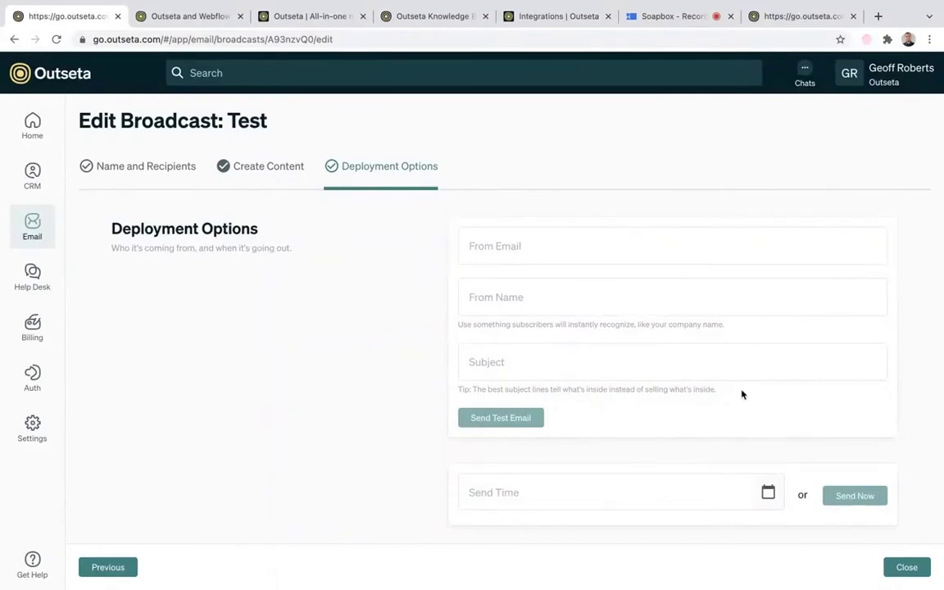
mouse_move(32, 226)
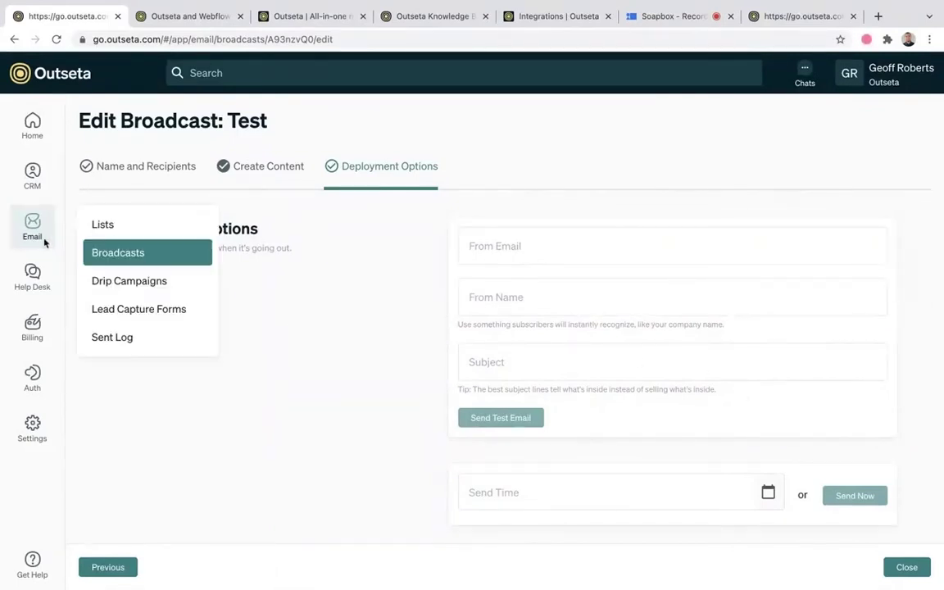
click(133, 283)
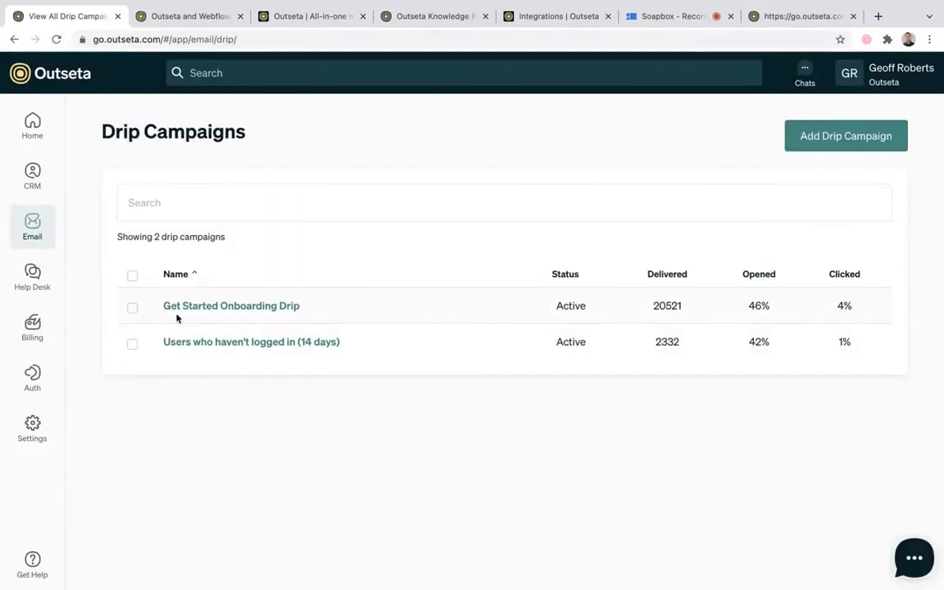
Step: View the Get Started Onboarding Drip content with its Trialing accounts trigger
click(207, 316)
click(197, 189)
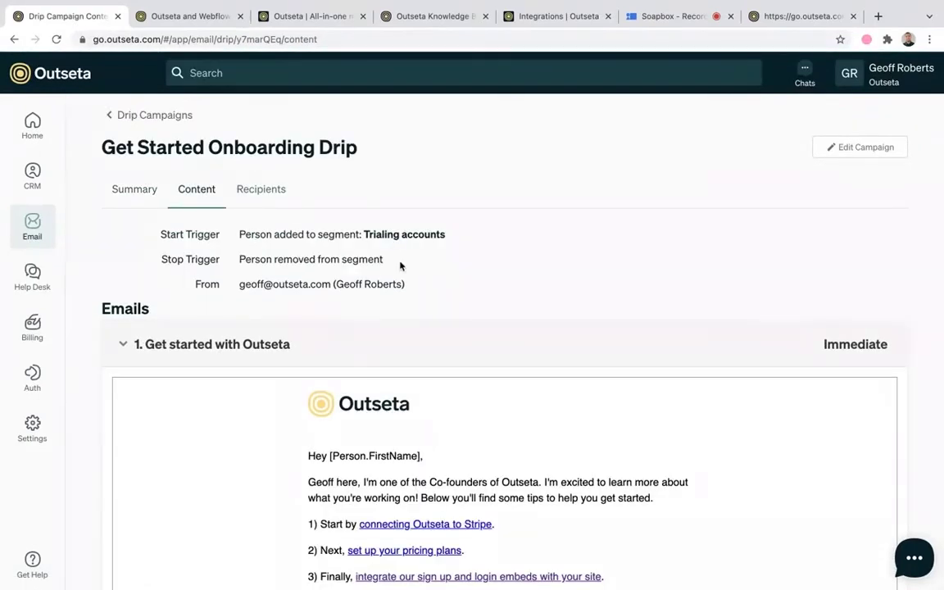
scroll(401, 265, down, 5)
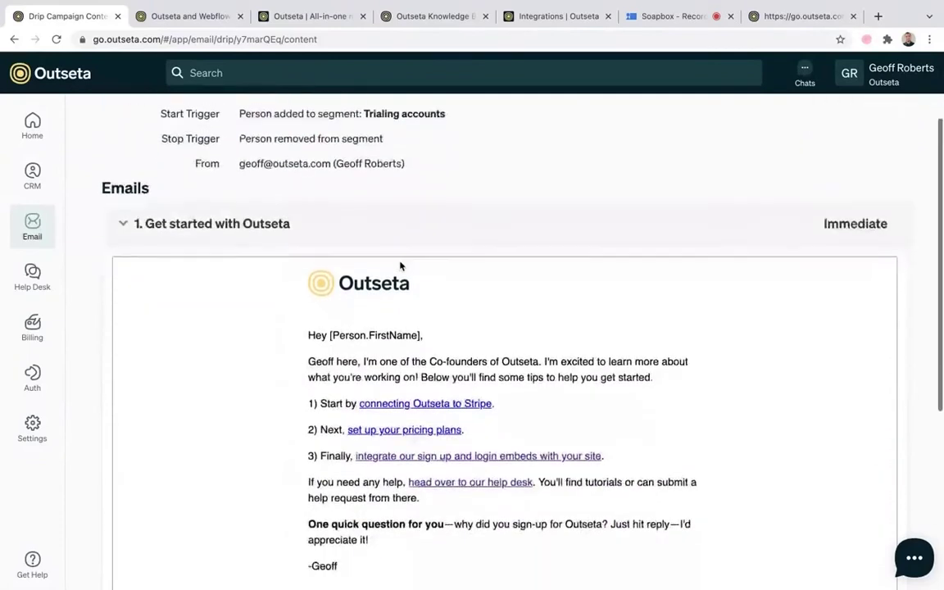
scroll(401, 265, up, 3)
scroll(401, 266, down, 6)
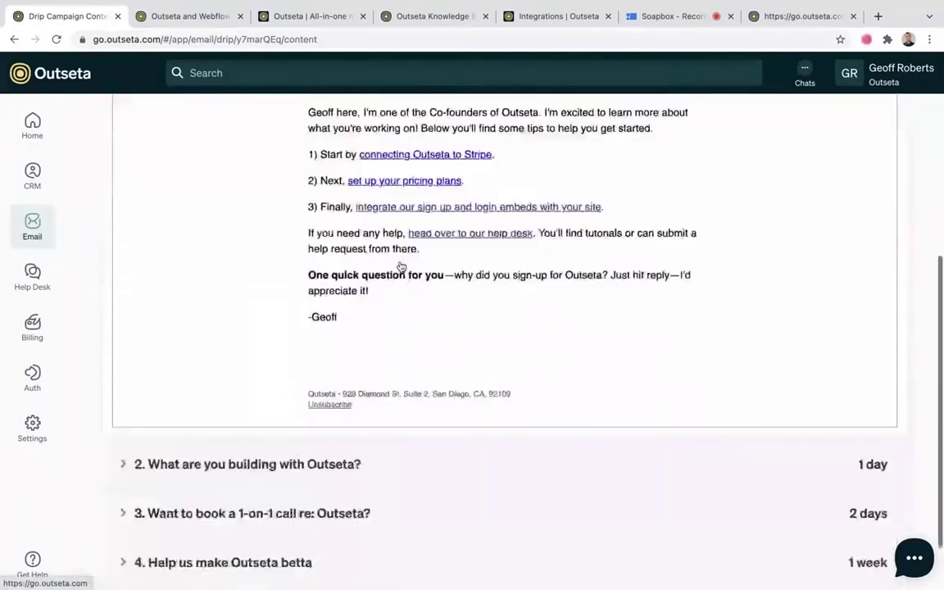
scroll(401, 268, down, 2)
Step: Expand the second and third onboarding emails to preview them
click(403, 386)
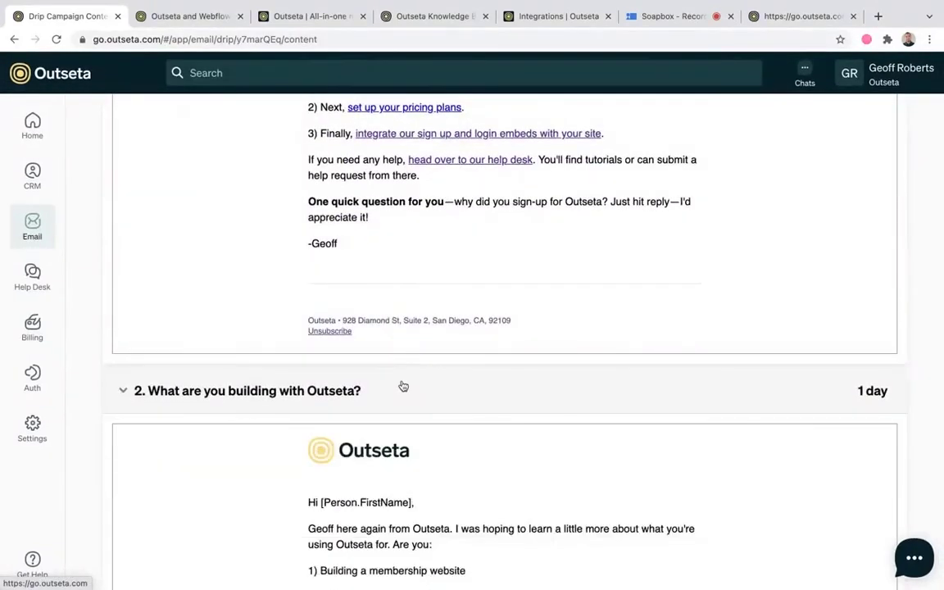
scroll(401, 385, down, 5)
click(403, 459)
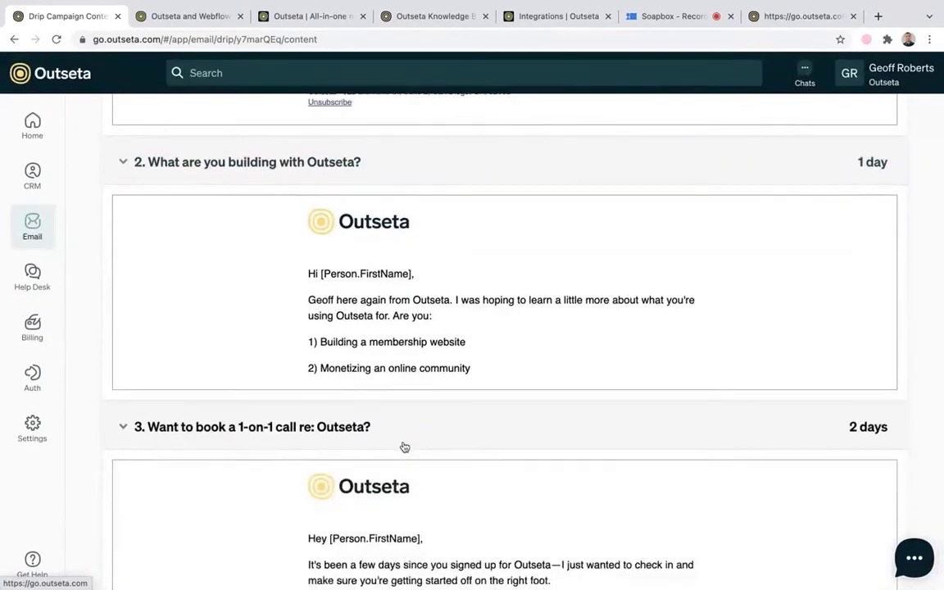
scroll(402, 447, down, 5)
scroll(404, 447, up, 15)
scroll(404, 447, up, 4)
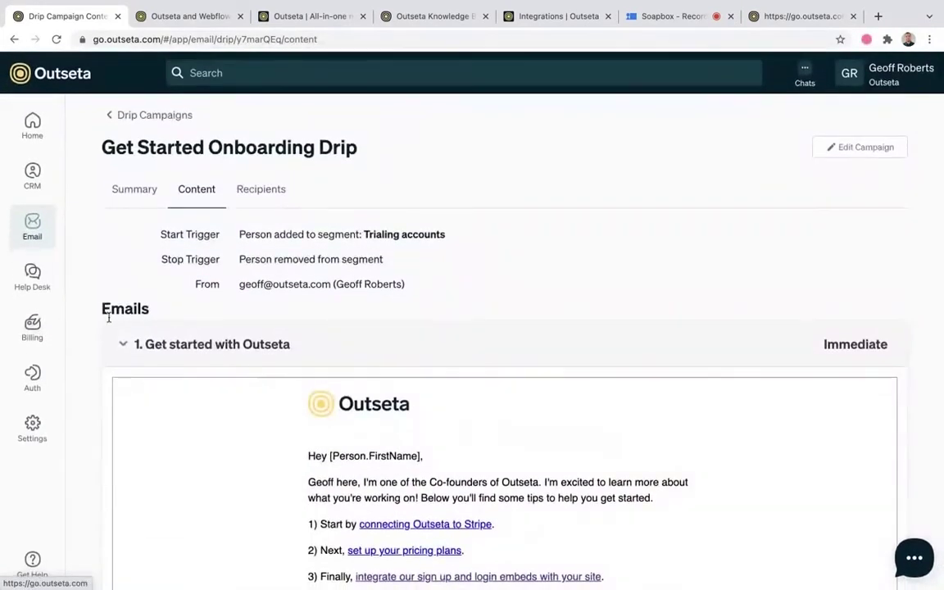
Step: Open the Sent Emails log listing 17,320 messages with recipients, subjects and read status
click(100, 332)
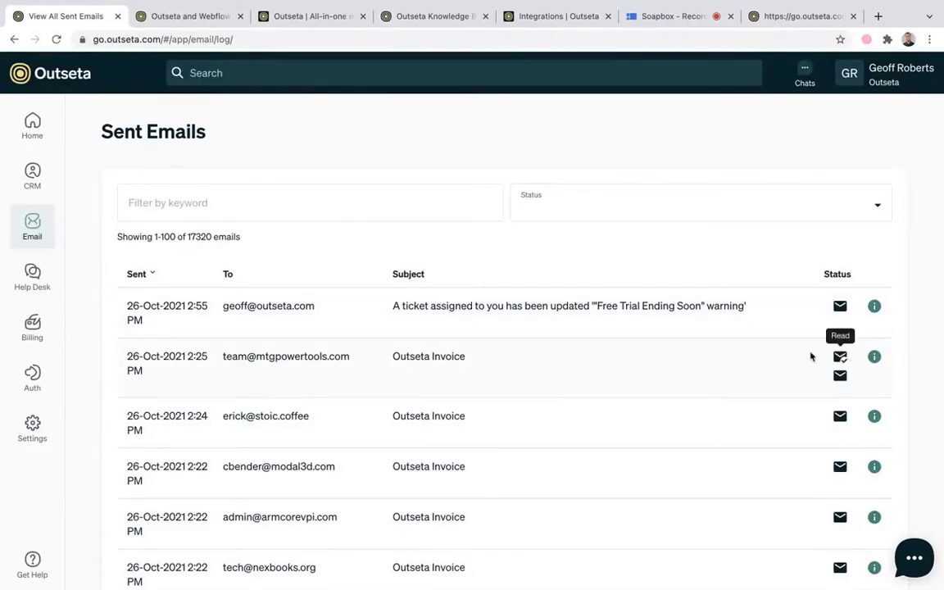
mouse_move(32, 277)
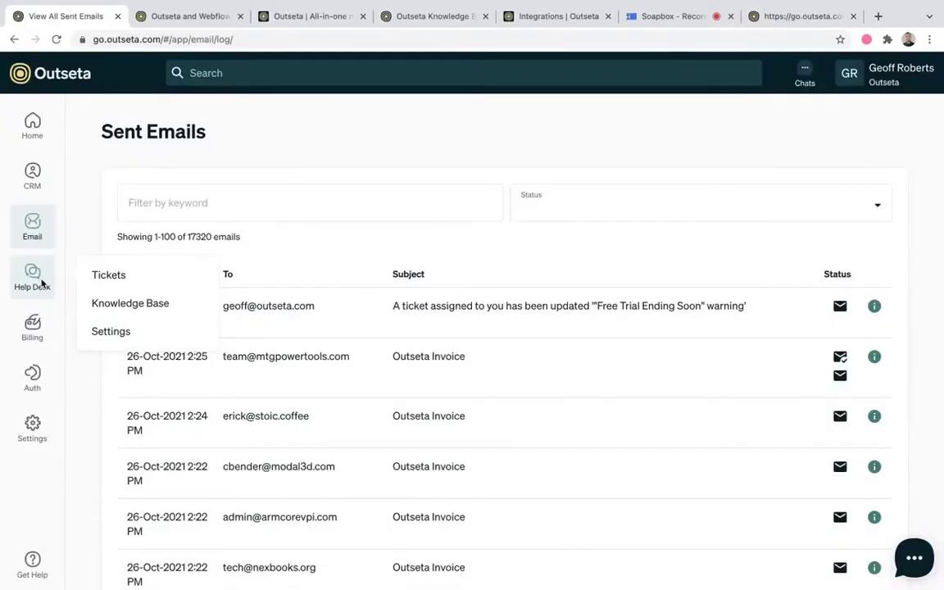
click(109, 273)
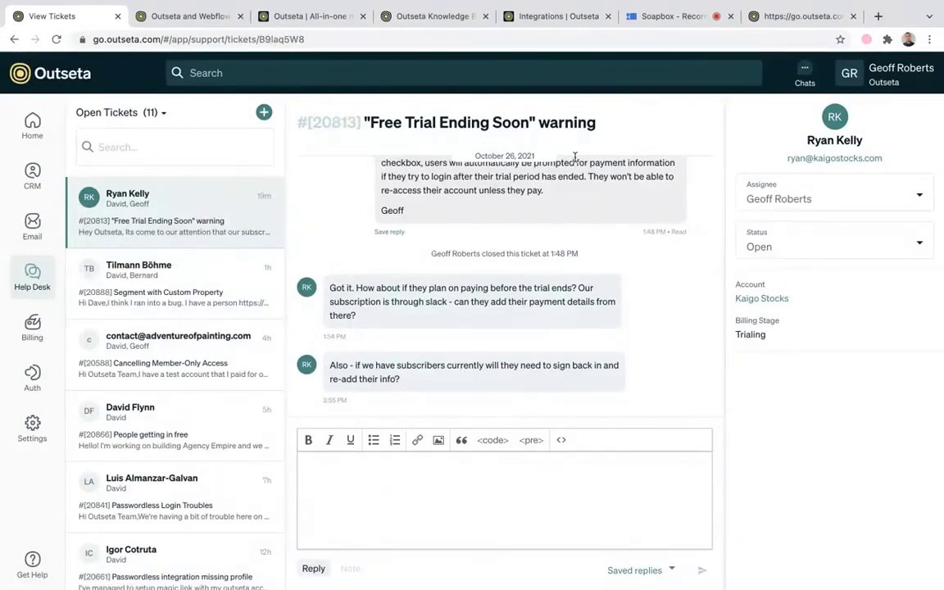
click(763, 197)
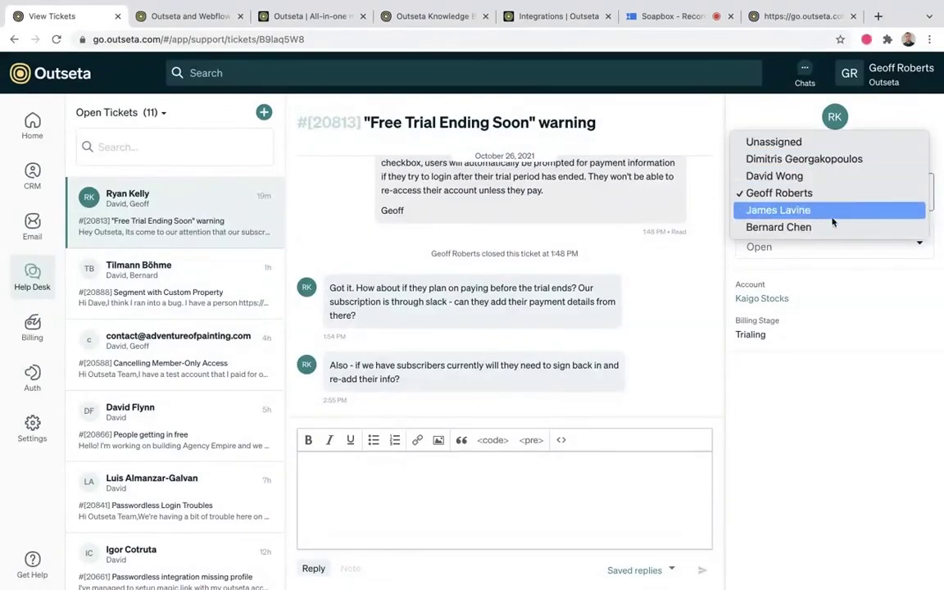
click(831, 201)
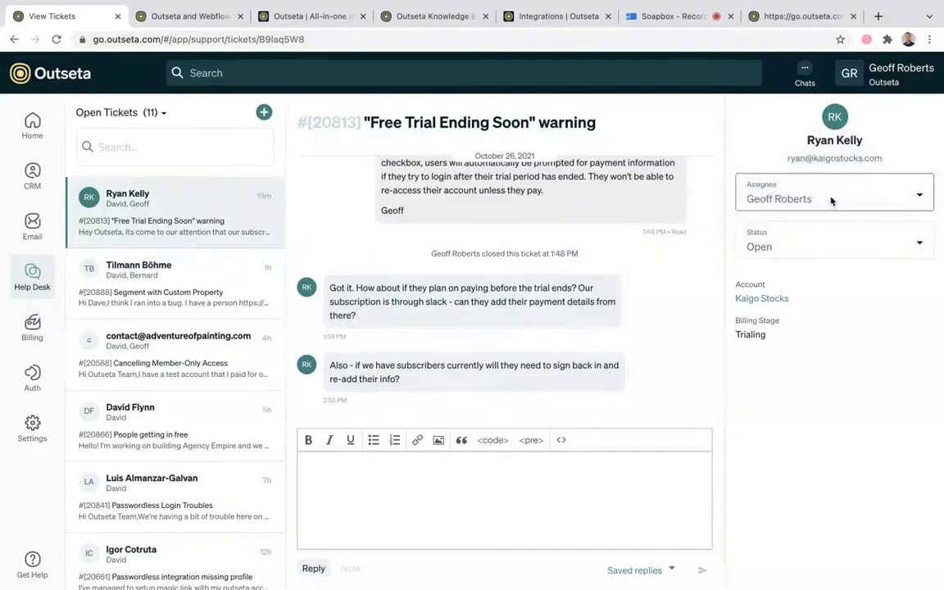
click(548, 489)
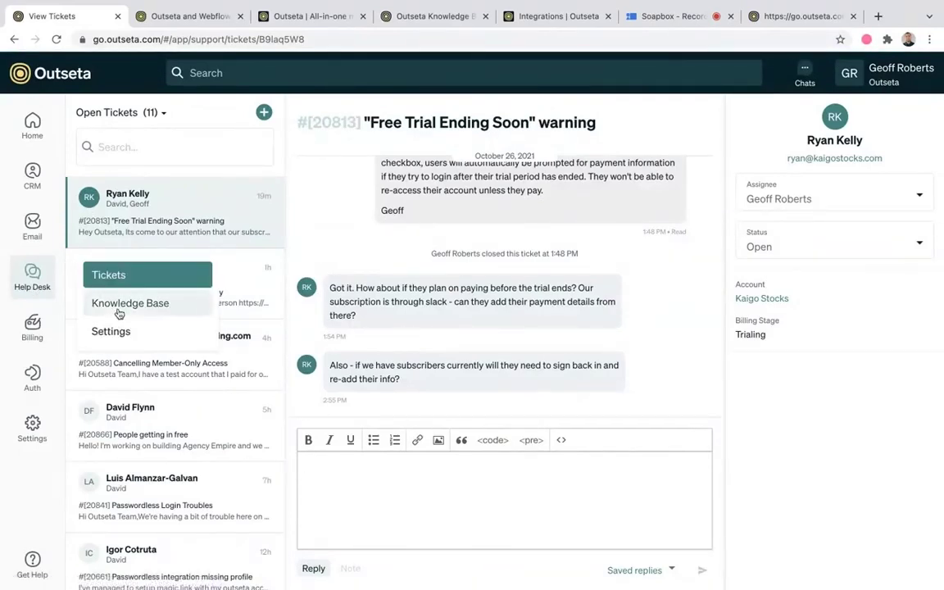
Step: Begin a blank knowledge base article, check its Category list, then view the public knowledge base
click(119, 305)
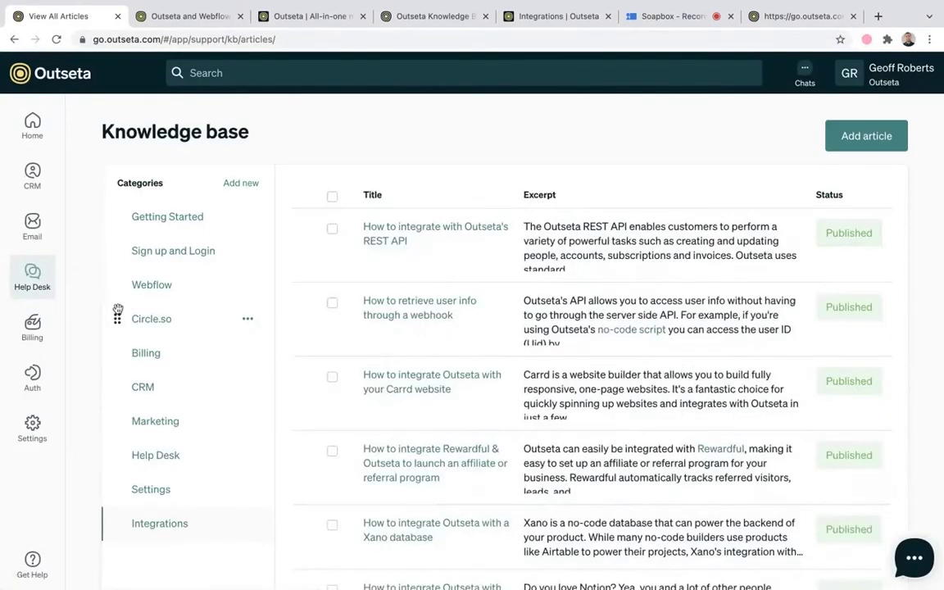
click(855, 137)
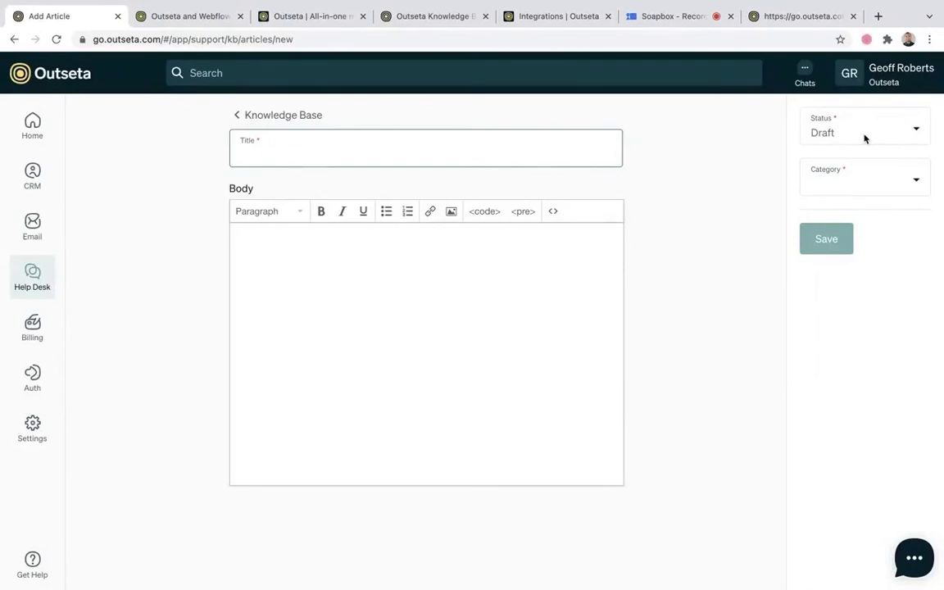
click(874, 179)
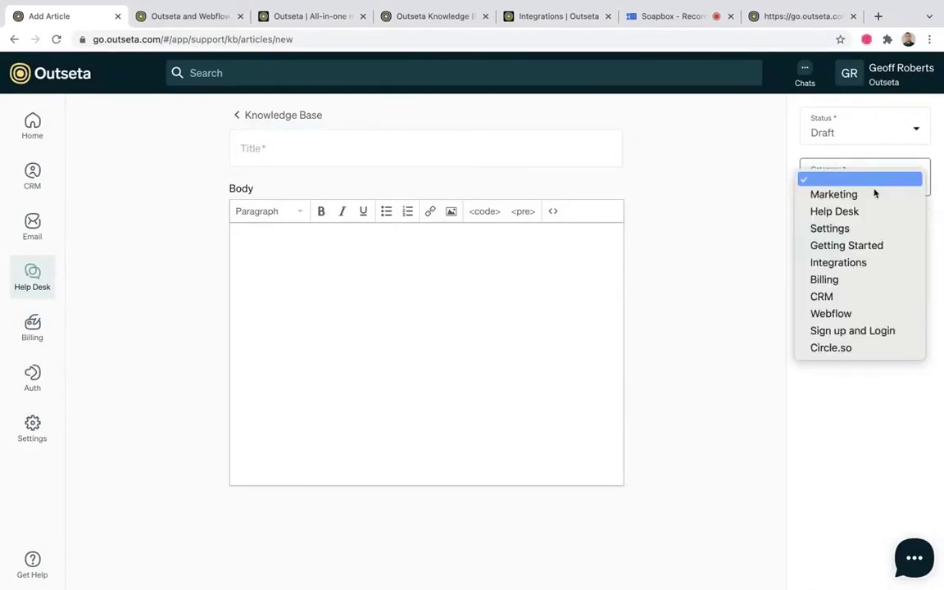
click(762, 263)
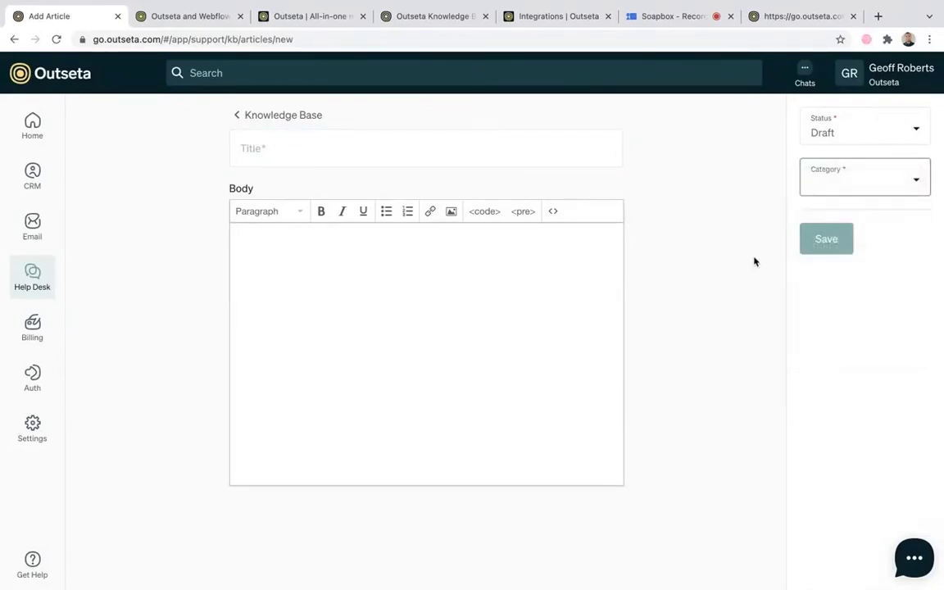
click(447, 23)
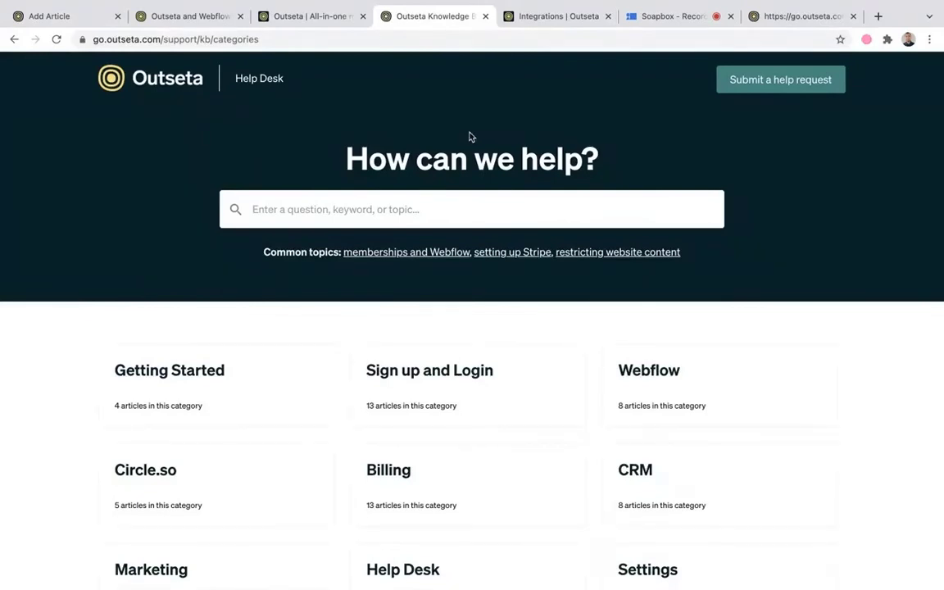
Step: Open and dismiss the help request form, then enter the Webflow article category
click(780, 82)
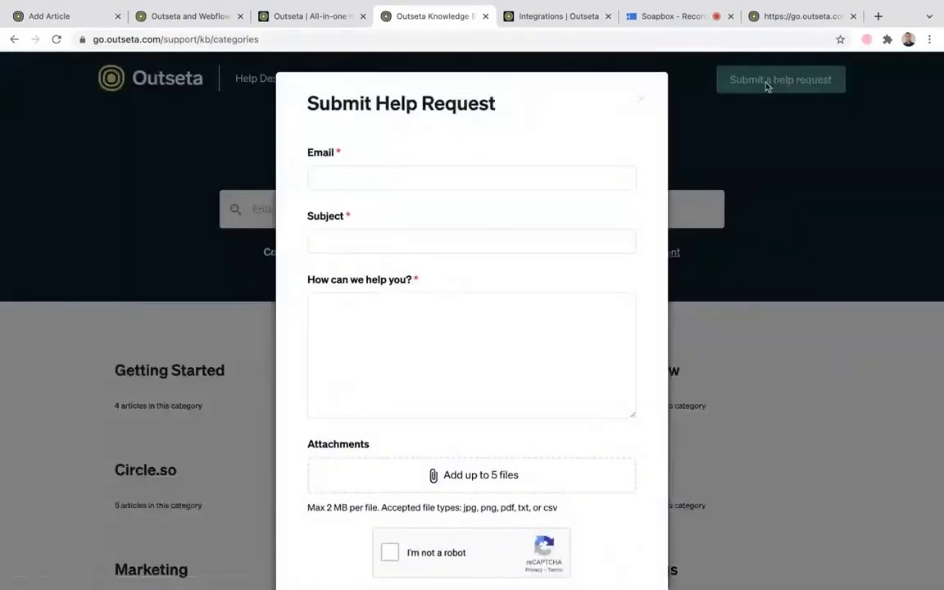
click(644, 97)
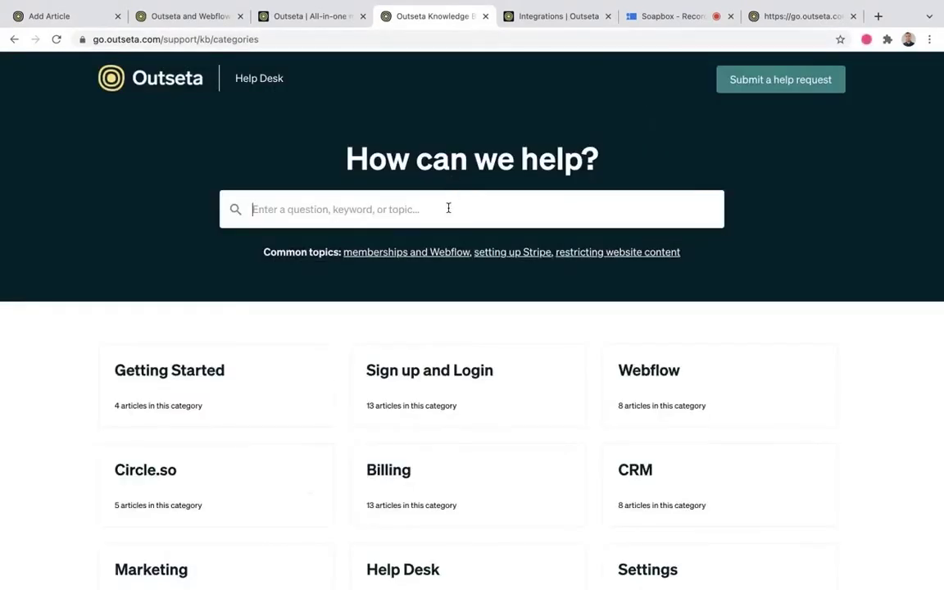
click(648, 373)
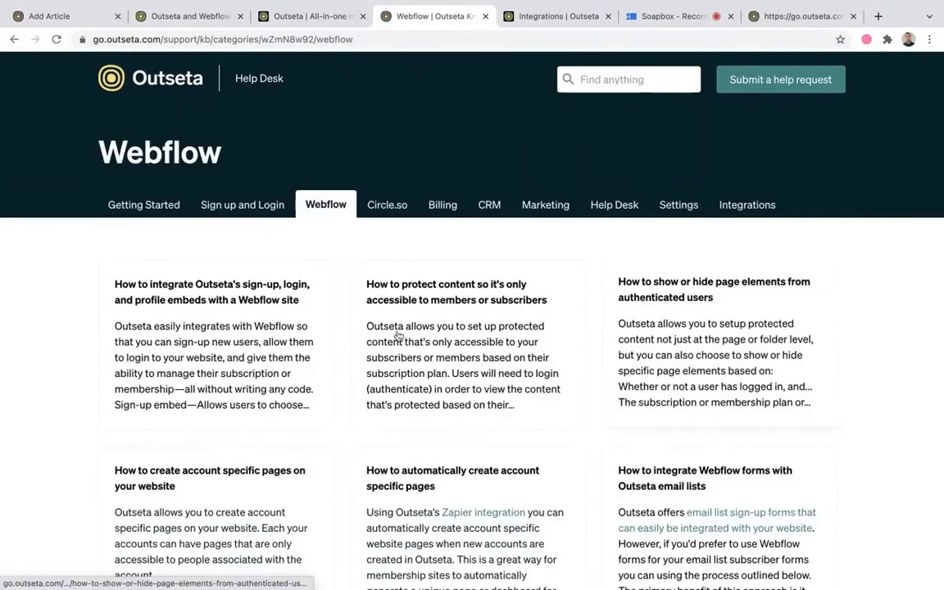
Step: Read through the Webflow sign-up, login and profile embeds article
click(254, 326)
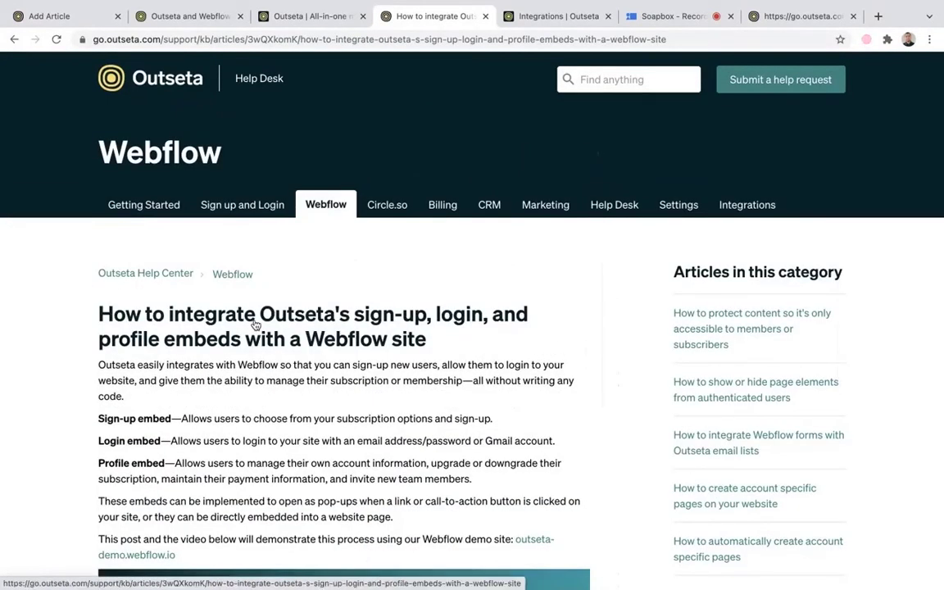
scroll(254, 326, down, 3)
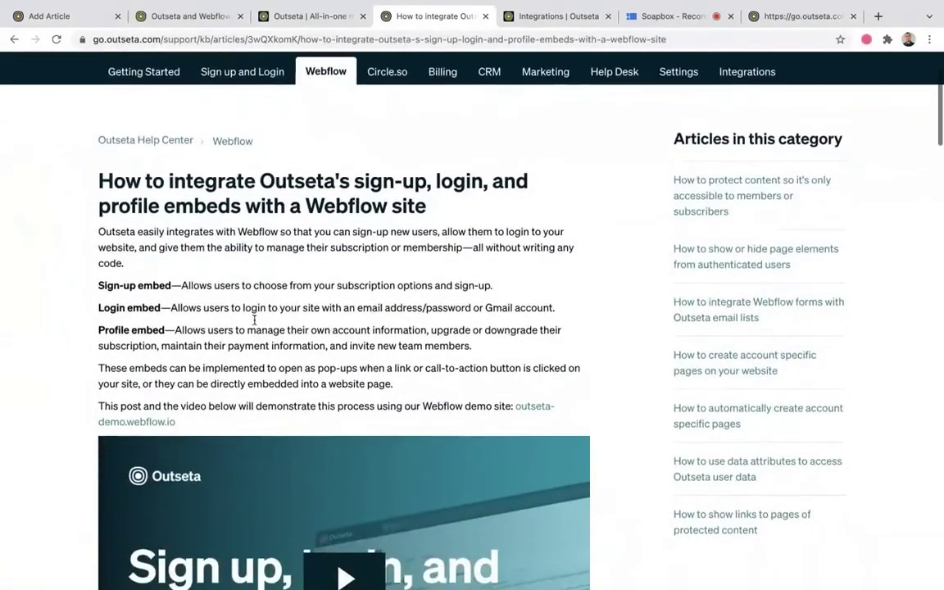
scroll(255, 320, down, 3)
scroll(254, 321, down, 3)
scroll(255, 323, down, 2)
scroll(256, 325, down, 5)
scroll(254, 324, up, 5)
scroll(255, 324, up, 10)
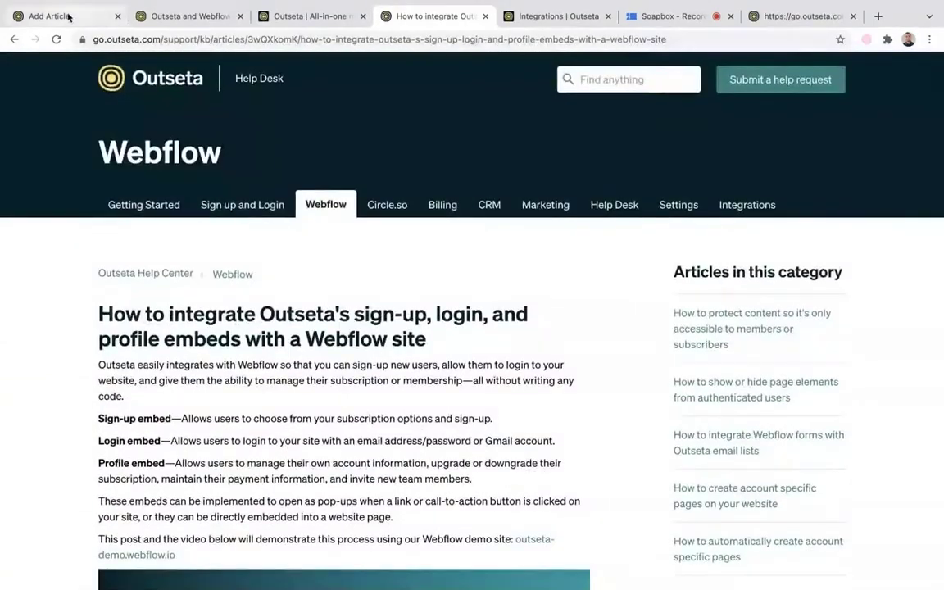
Step: Leave the new article and show the live chat widget on the Outseta marketing homepage
click(69, 16)
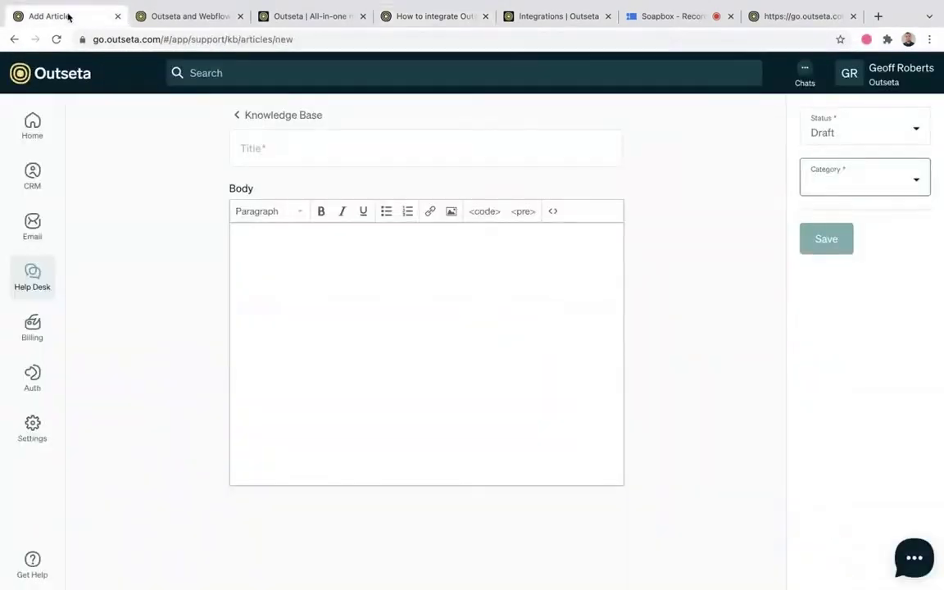
click(330, 26)
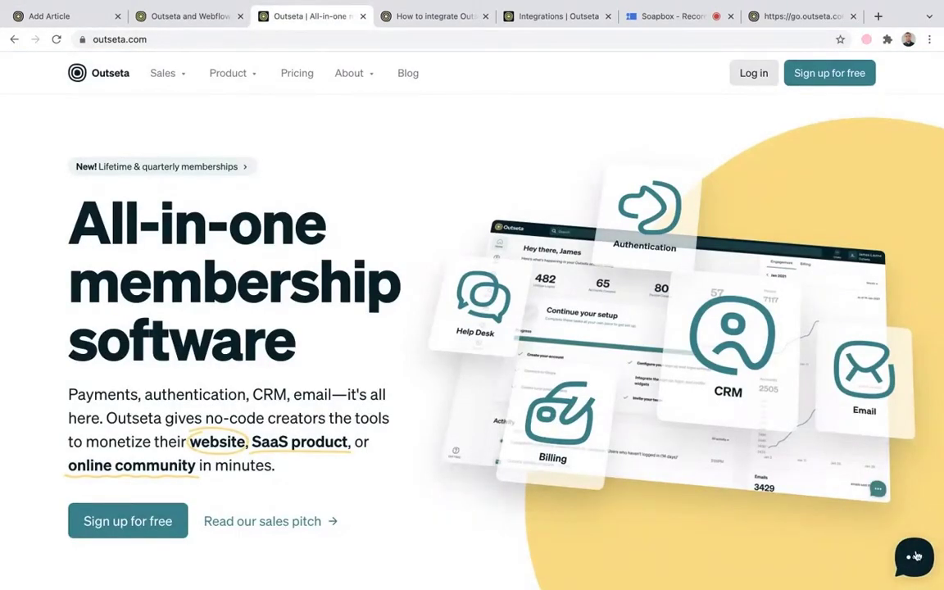
click(916, 556)
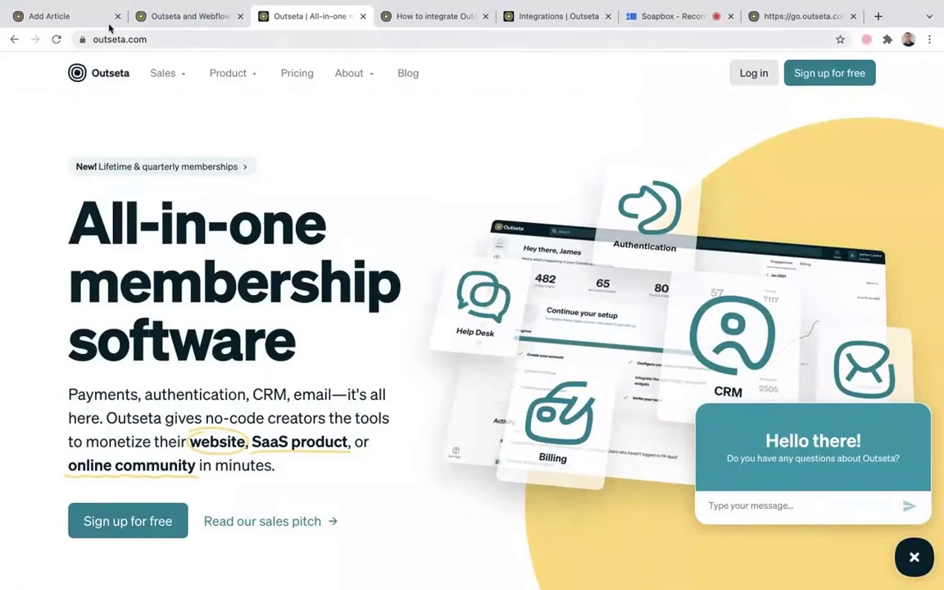
Step: Return to the article form, show the in-app chat widget, and go to the Chats inbox
click(78, 25)
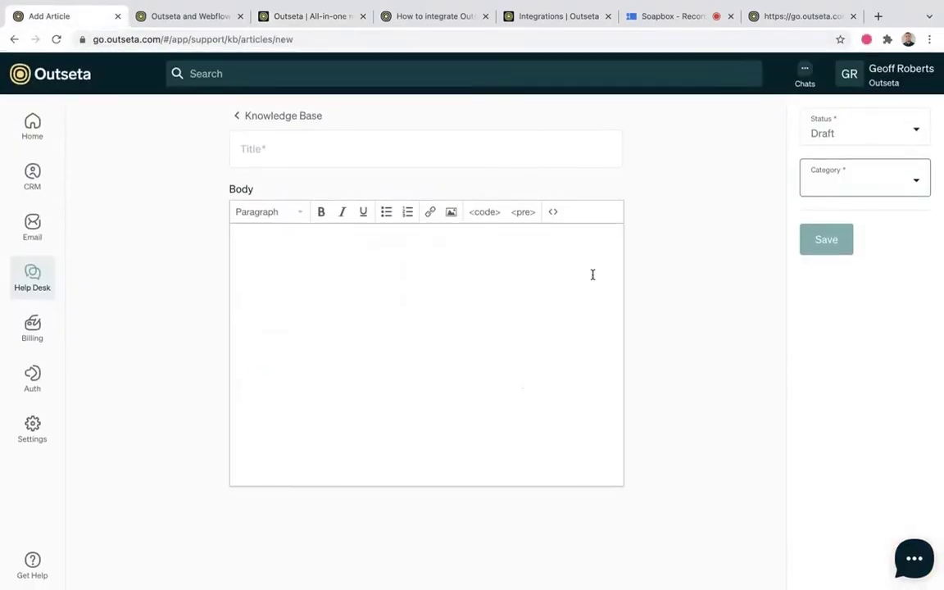
click(915, 558)
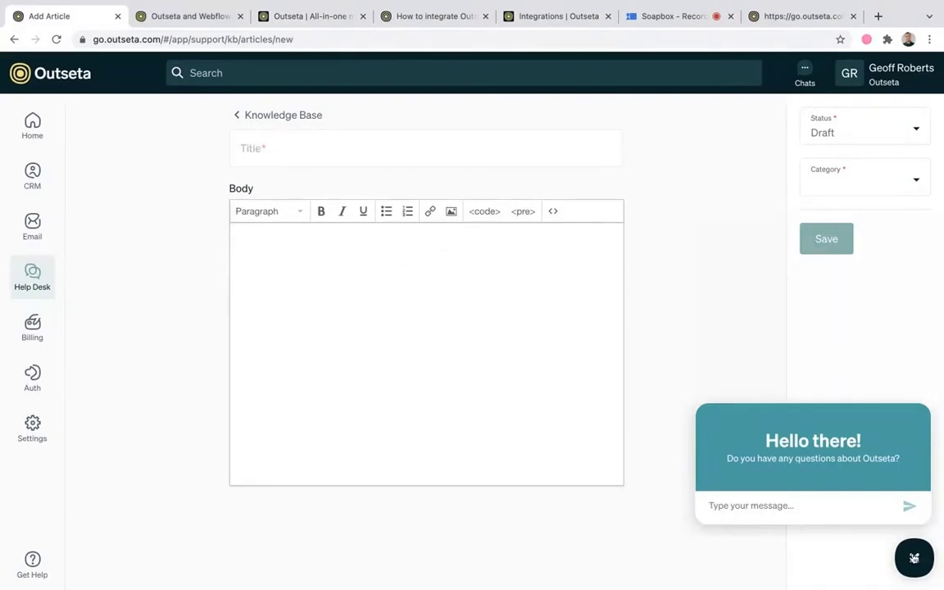
click(805, 73)
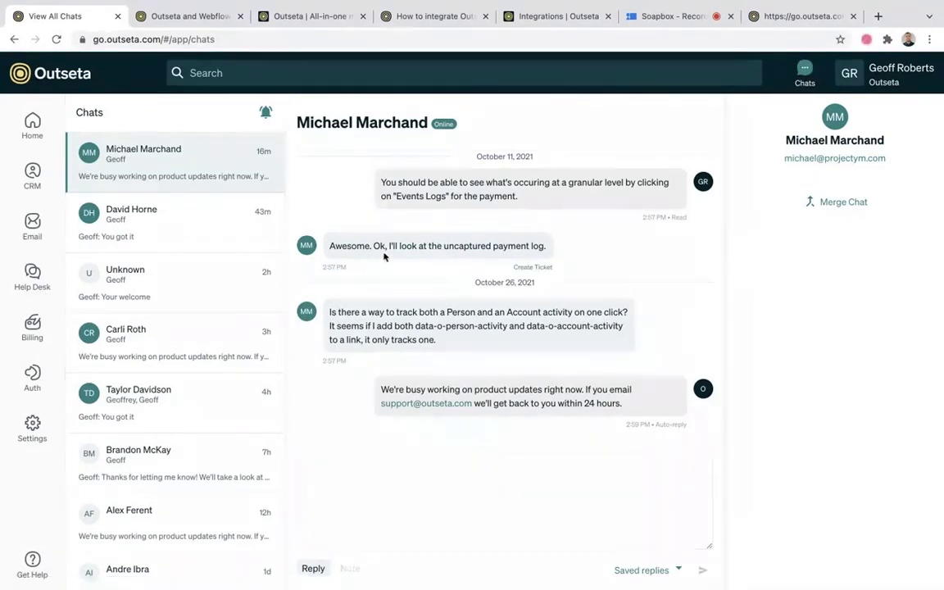
Step: Open the Unknown visitor's conversation in the Chats list
click(186, 293)
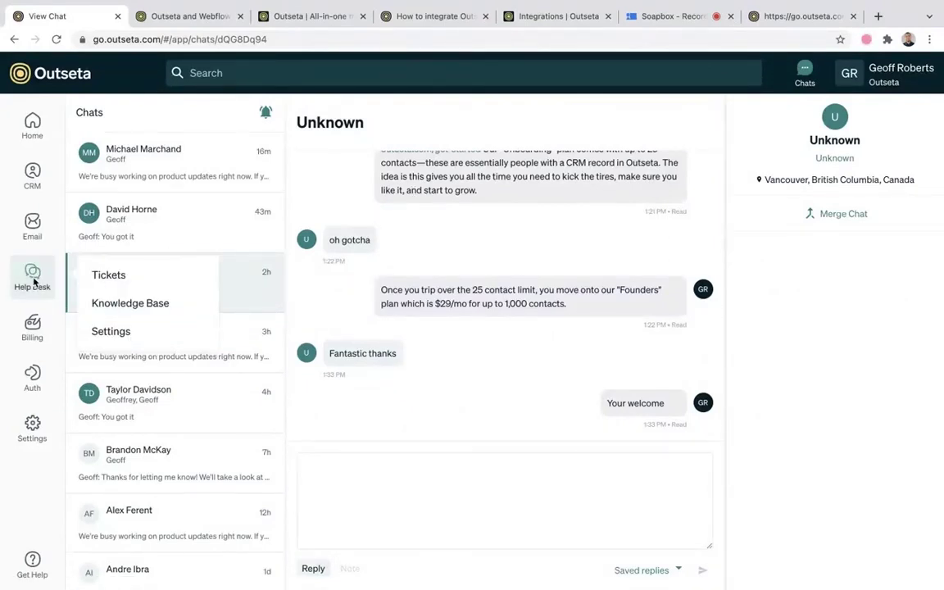
mouse_move(32, 429)
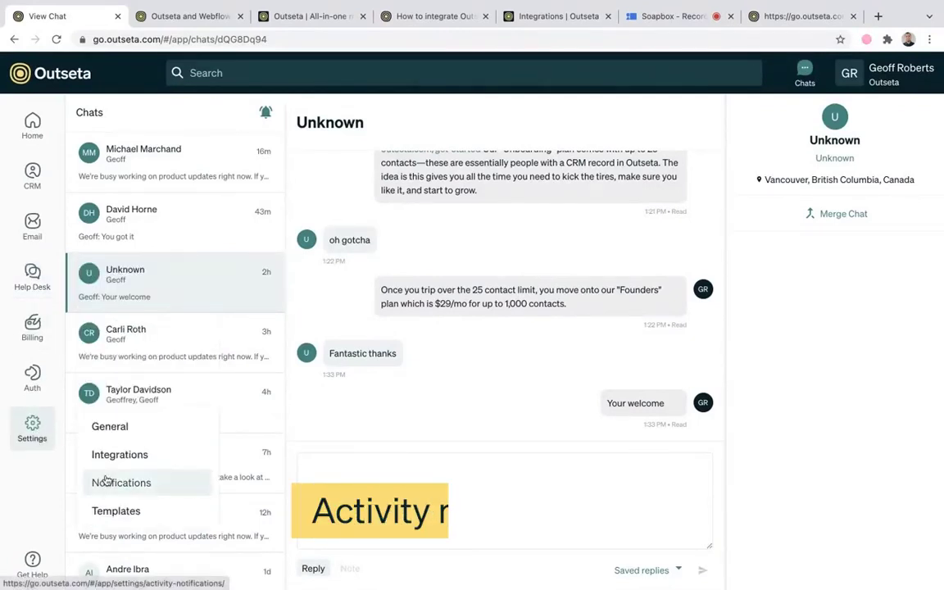
click(106, 481)
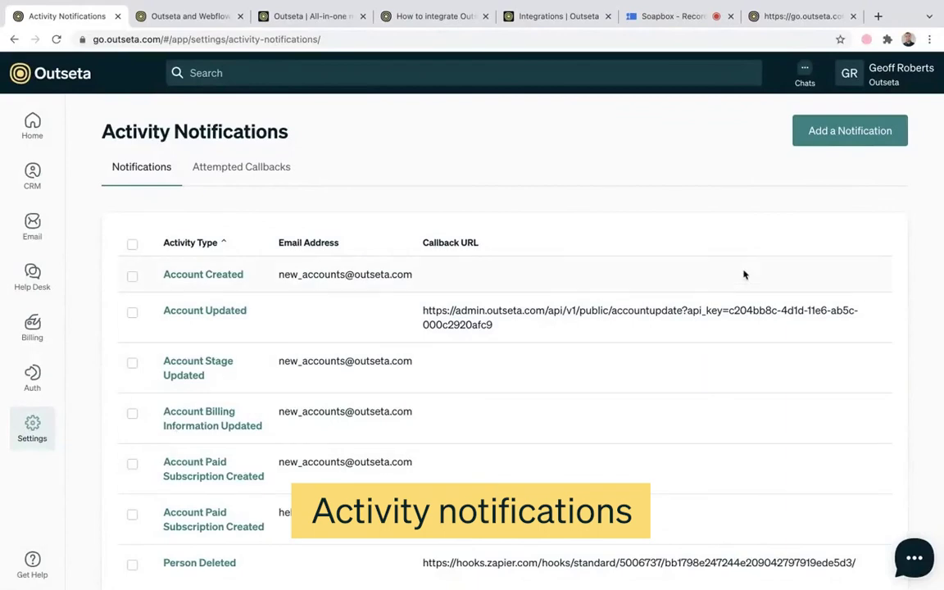
click(852, 133)
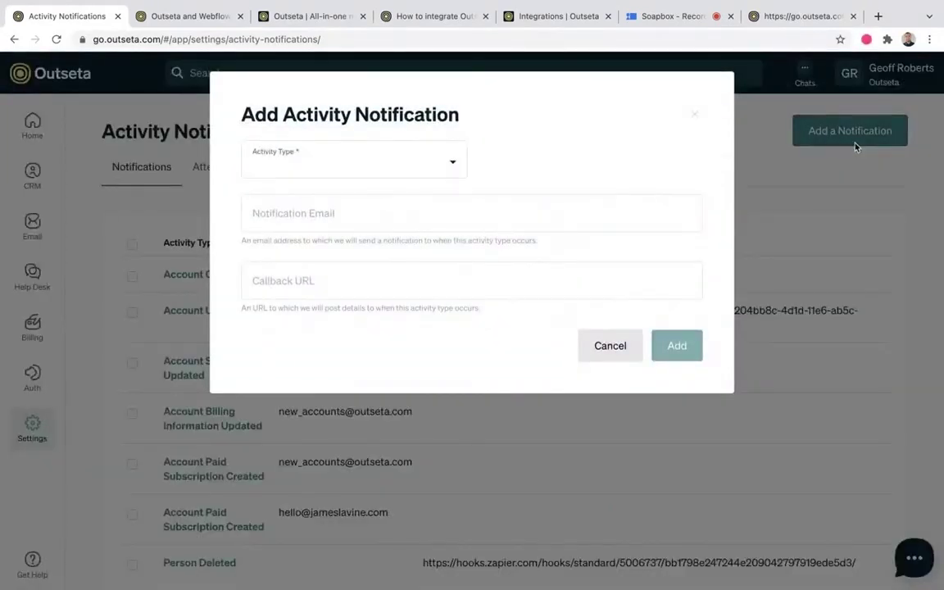
click(430, 160)
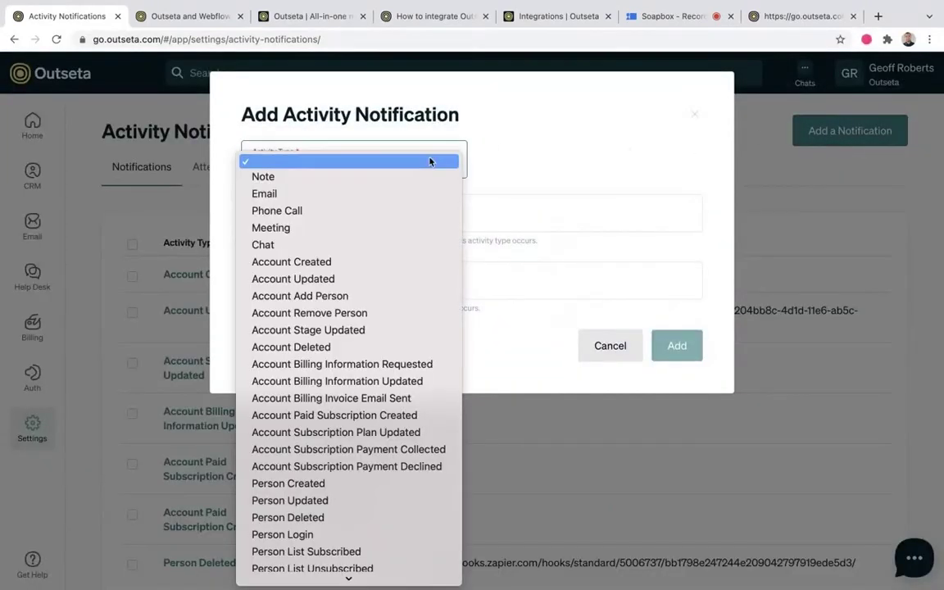
click(414, 246)
click(373, 218)
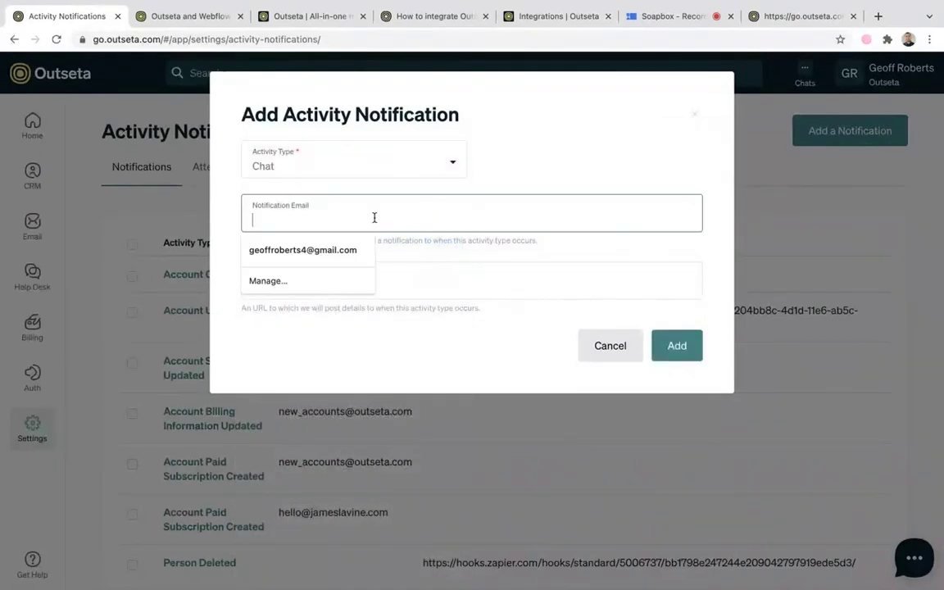
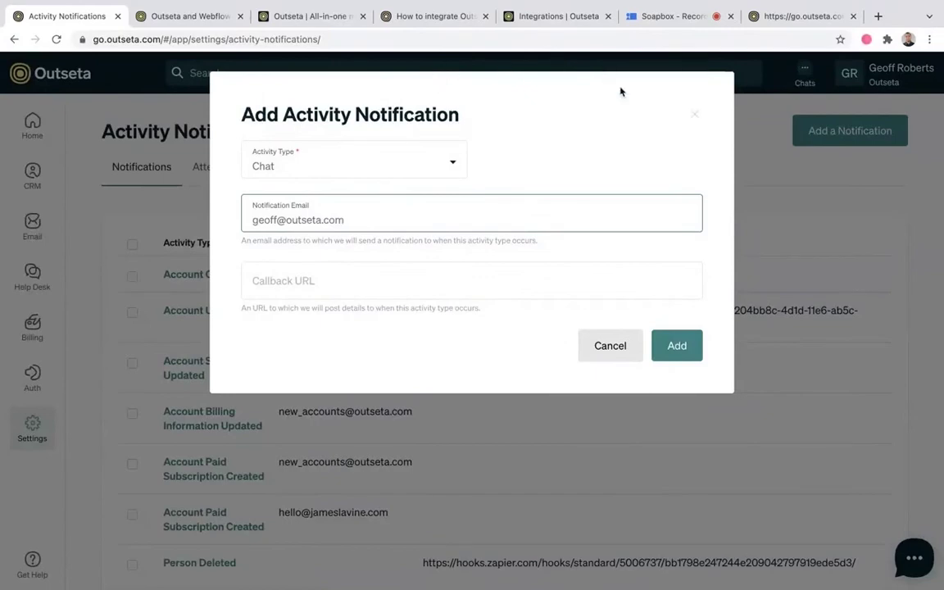
click(692, 114)
mouse_move(32, 430)
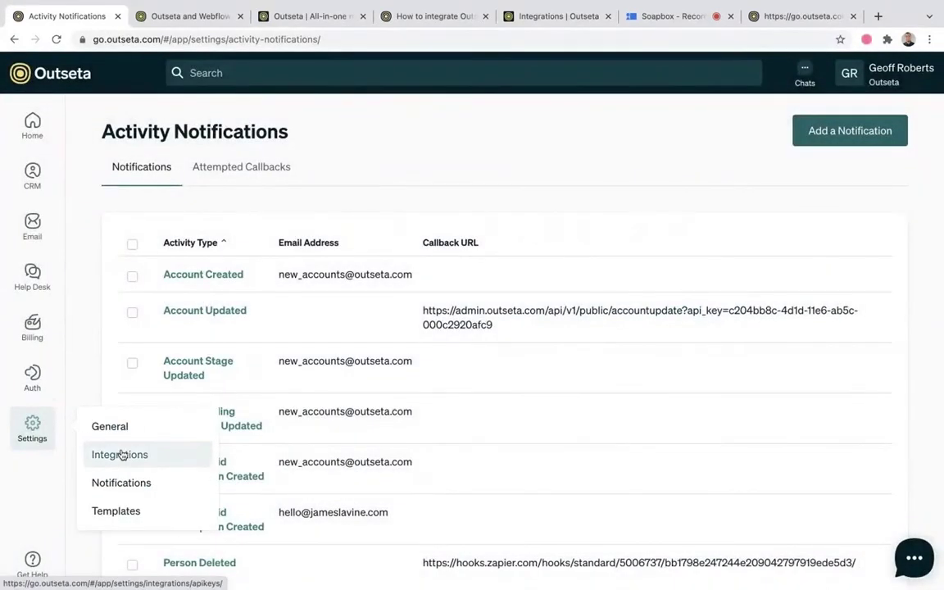
Step: View the API Keys integrations settings, then switch to the public Integrations | Outseta page
click(121, 455)
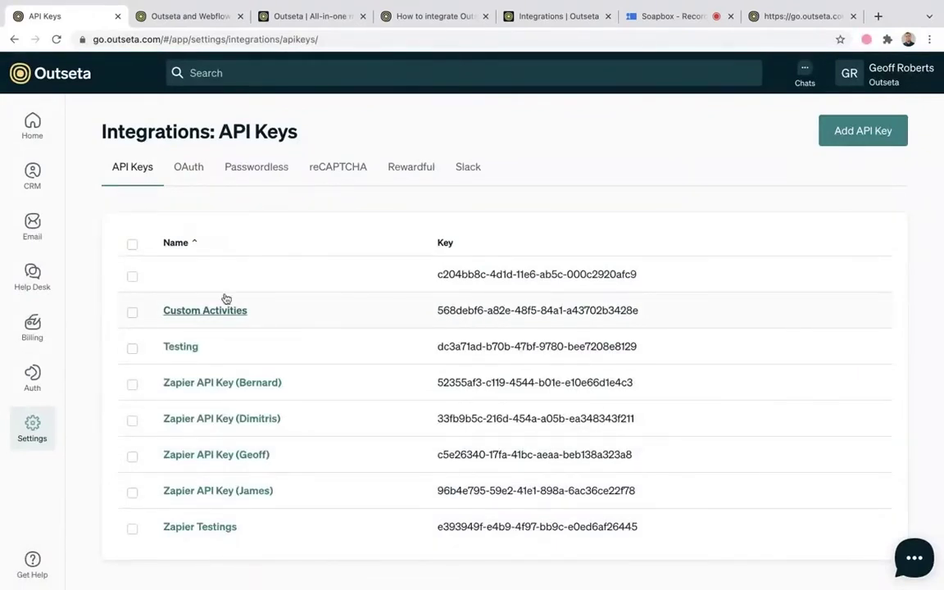
click(558, 20)
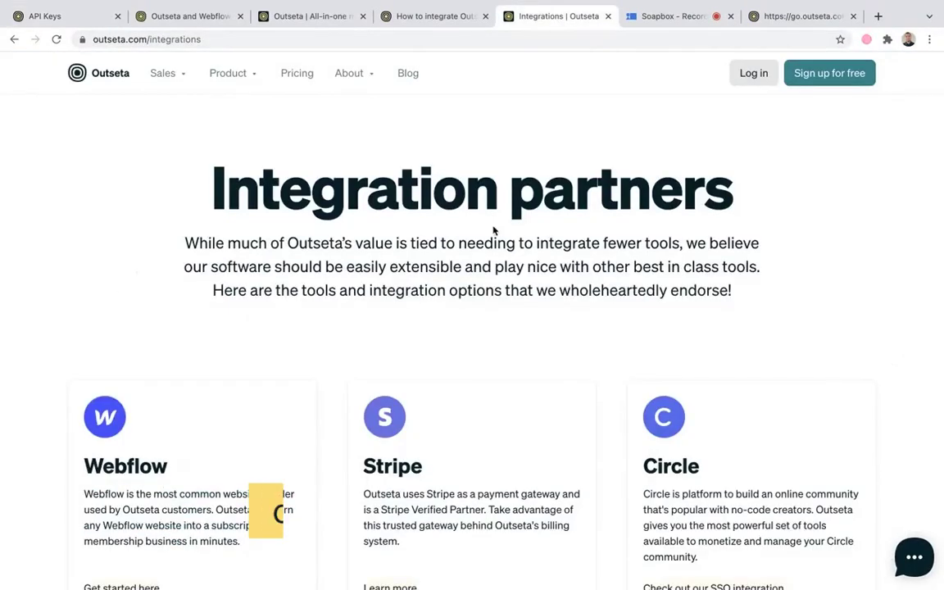
Step: Scroll down the integrations page through the Zapier, Slack, REST API and Webhooks options
scroll(366, 227, down, 1)
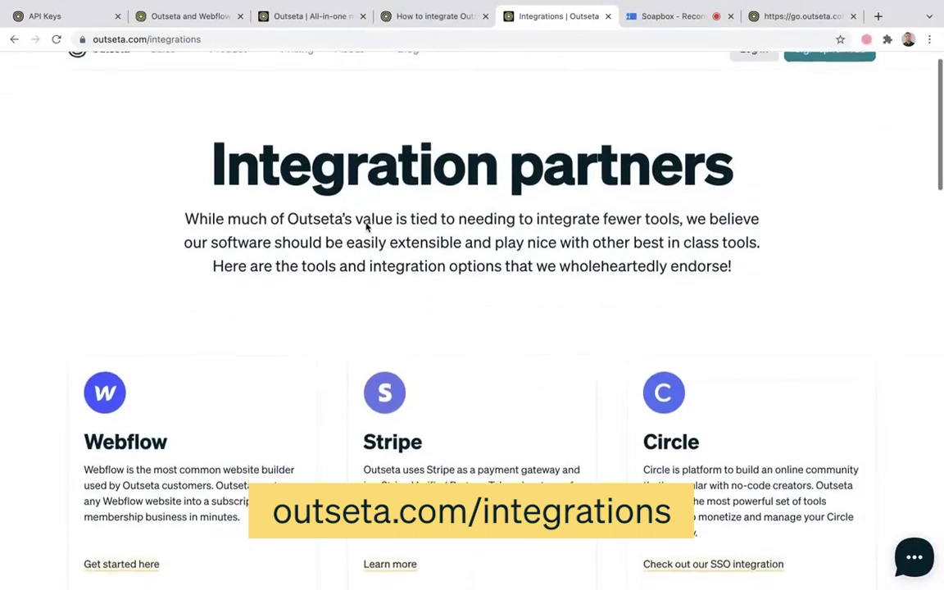
scroll(366, 228, down, 2)
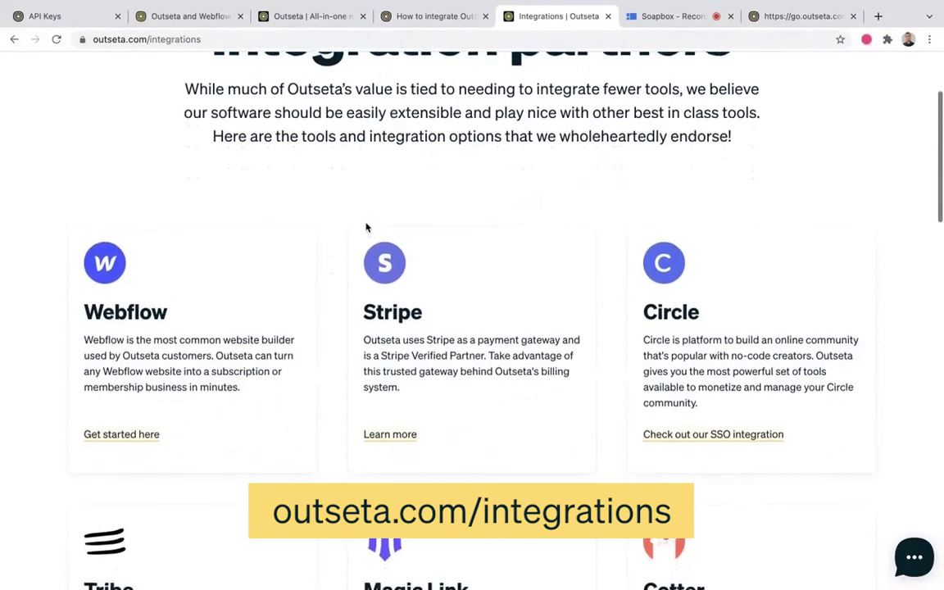
scroll(366, 227, down, 2)
scroll(367, 227, down, 2)
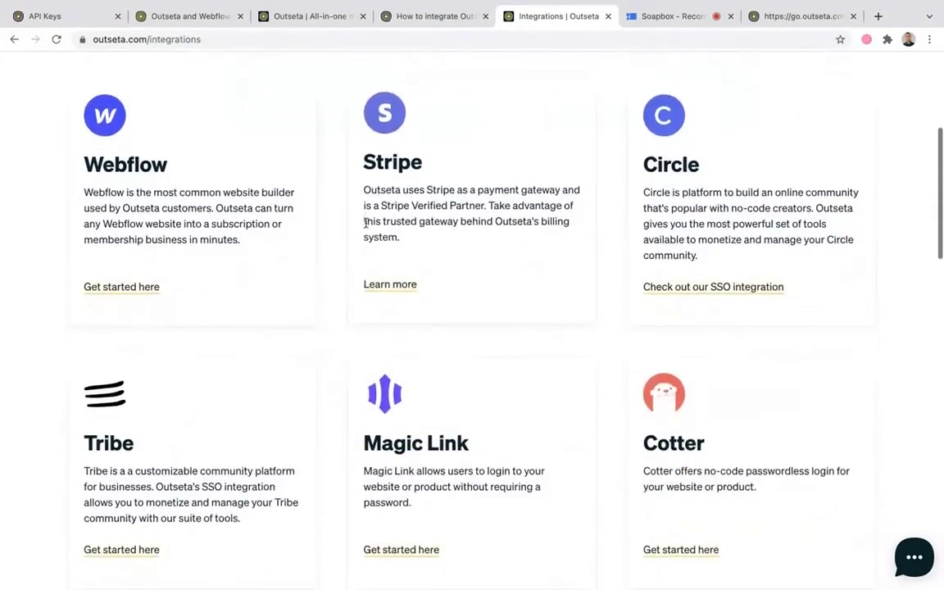
scroll(366, 223, down, 2)
scroll(366, 223, down, 1)
scroll(366, 223, down, 2)
scroll(366, 223, down, 3)
scroll(366, 222, down, 2)
scroll(366, 226, down, 5)
scroll(367, 227, down, 1)
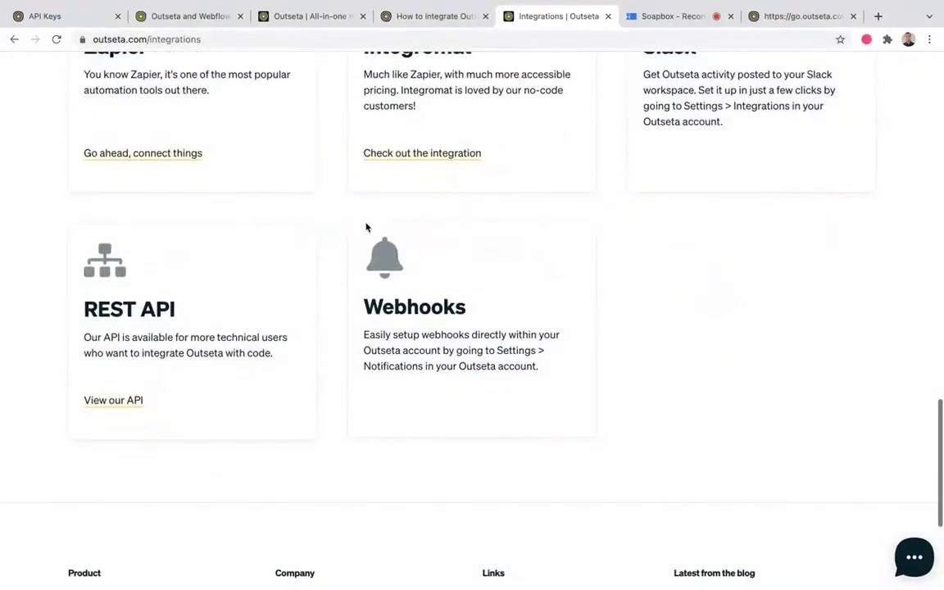
Step: Scroll back to the top and return to the app's home dashboard via the Outseta logo
scroll(367, 227, up, 1)
scroll(365, 226, up, 2)
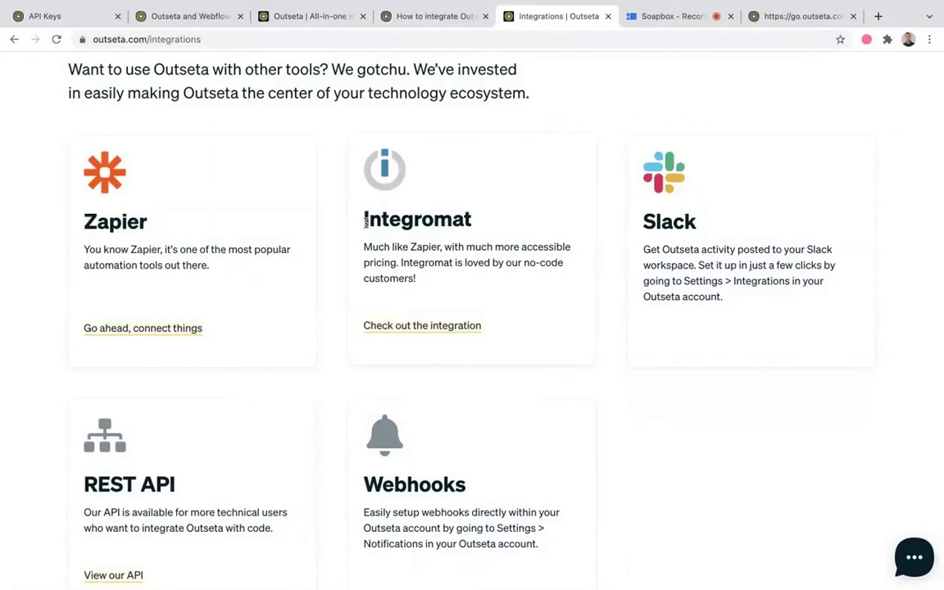
scroll(366, 220, up, 10)
scroll(366, 220, up, 5)
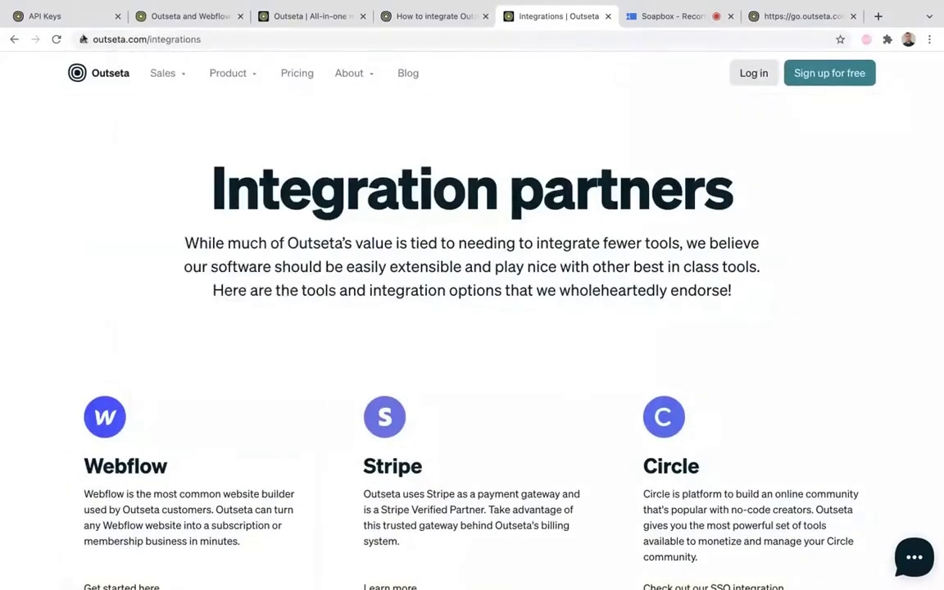
click(62, 17)
click(72, 81)
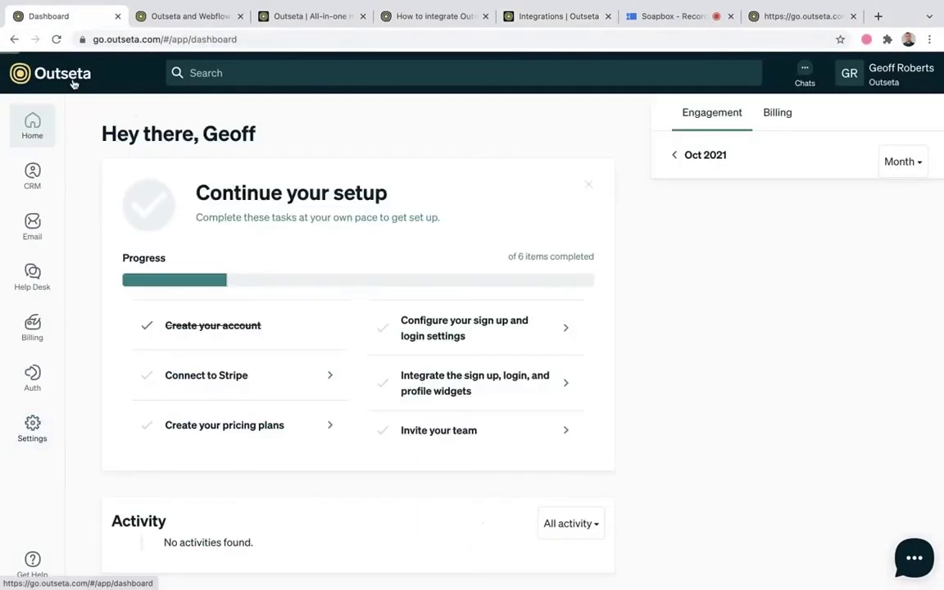